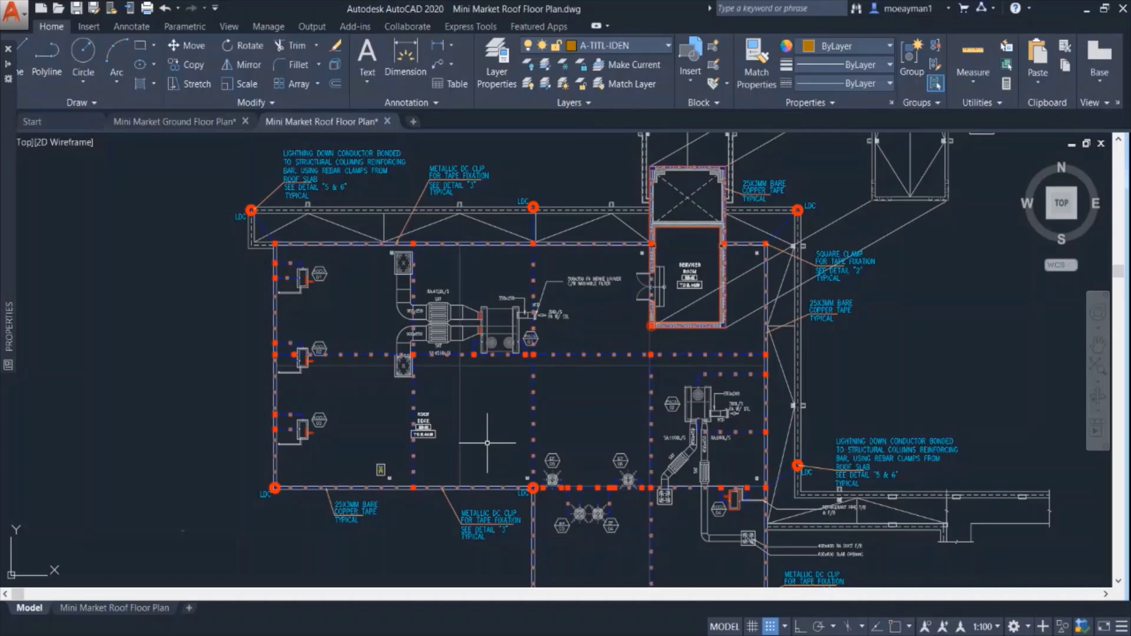
- Pan and zoom in to read the lightning protection legend table, then zoom back out
scroll(684, 343, "down", 6)
middle_click_drag(714, 320, 586, 285)
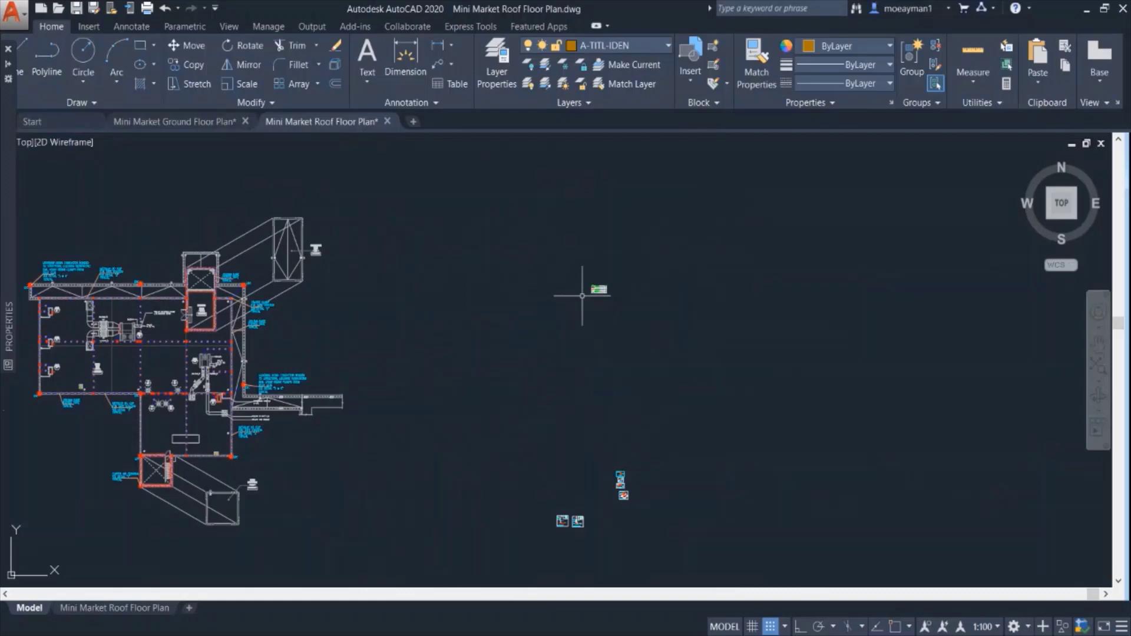
scroll(602, 290, "up", 4)
scroll(602, 290, "up", 10)
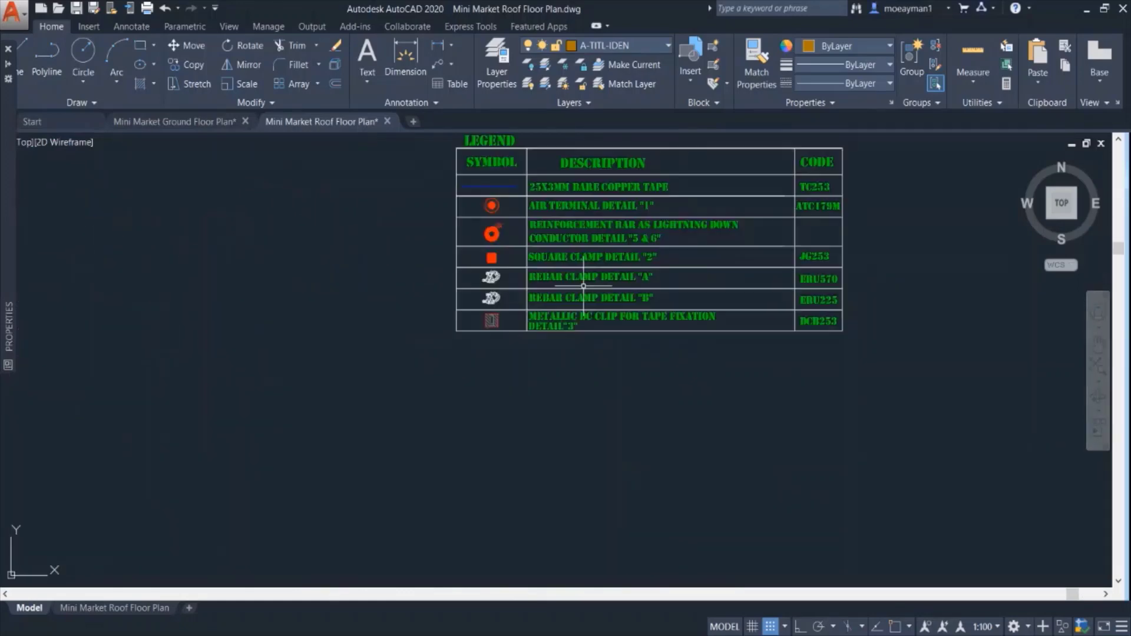
middle_click_drag(583, 285, 476, 338)
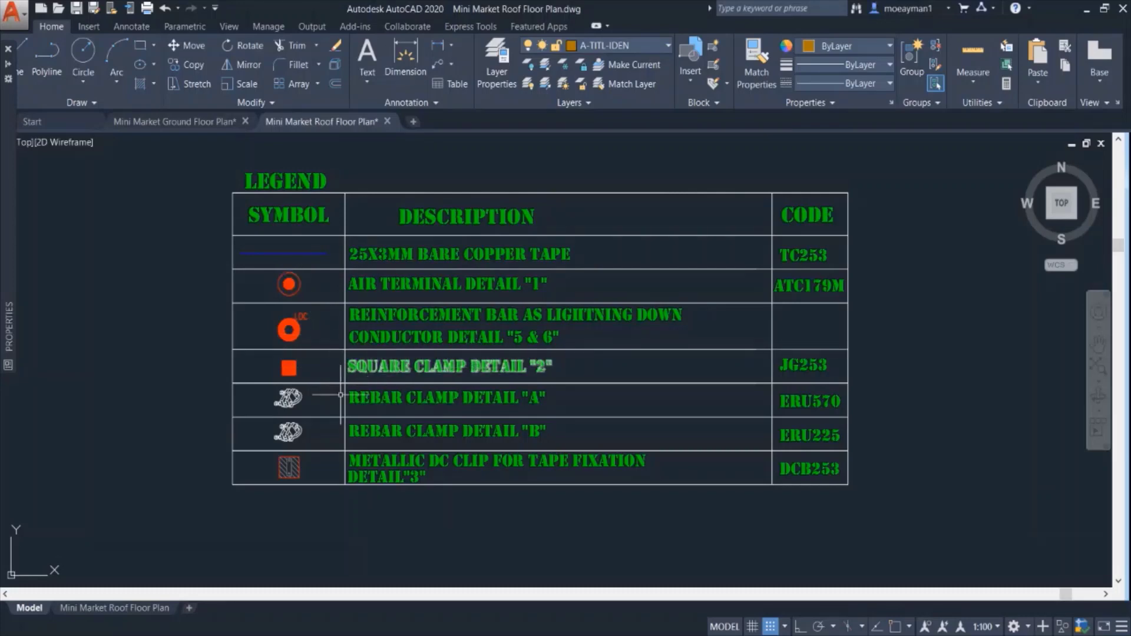
mouse_move(468, 463)
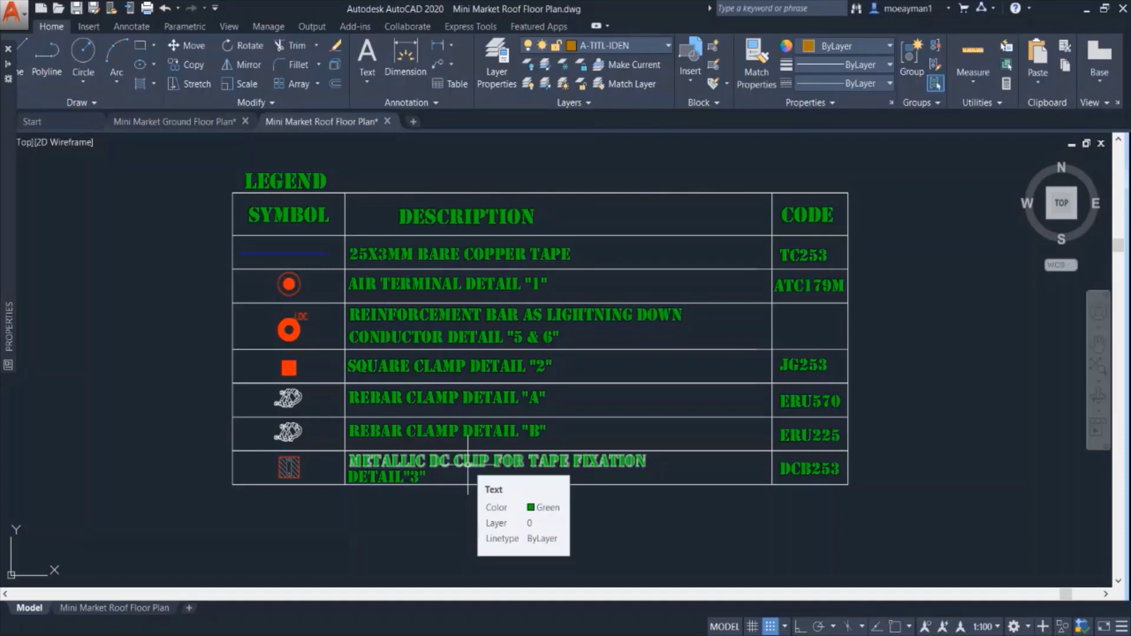
scroll(373, 290, "down", 2)
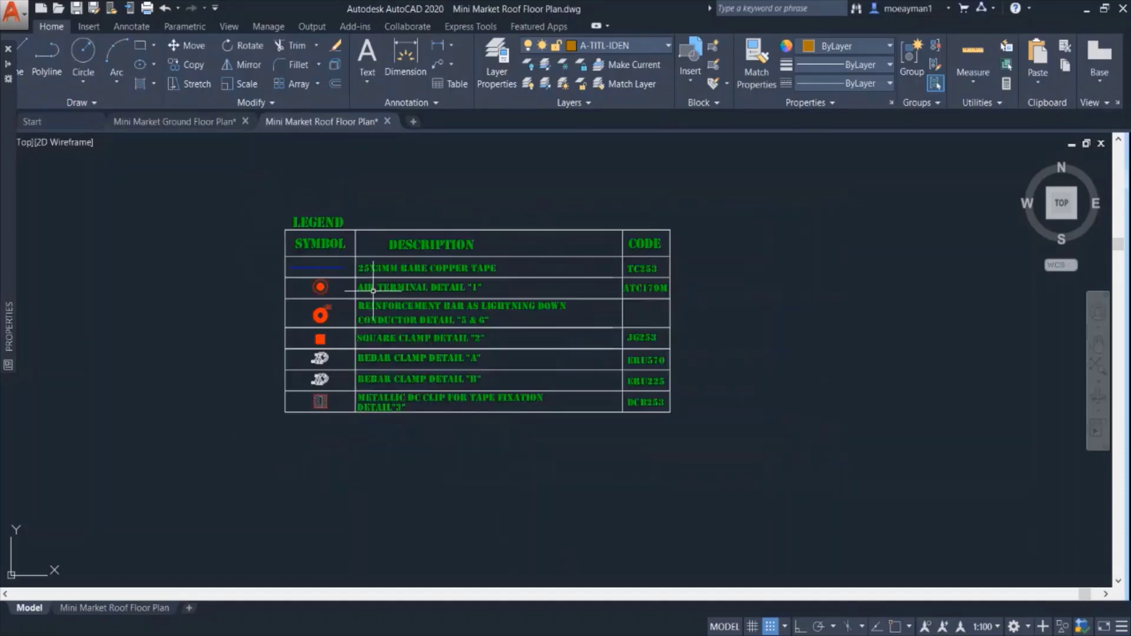
scroll(373, 290, "down", 1)
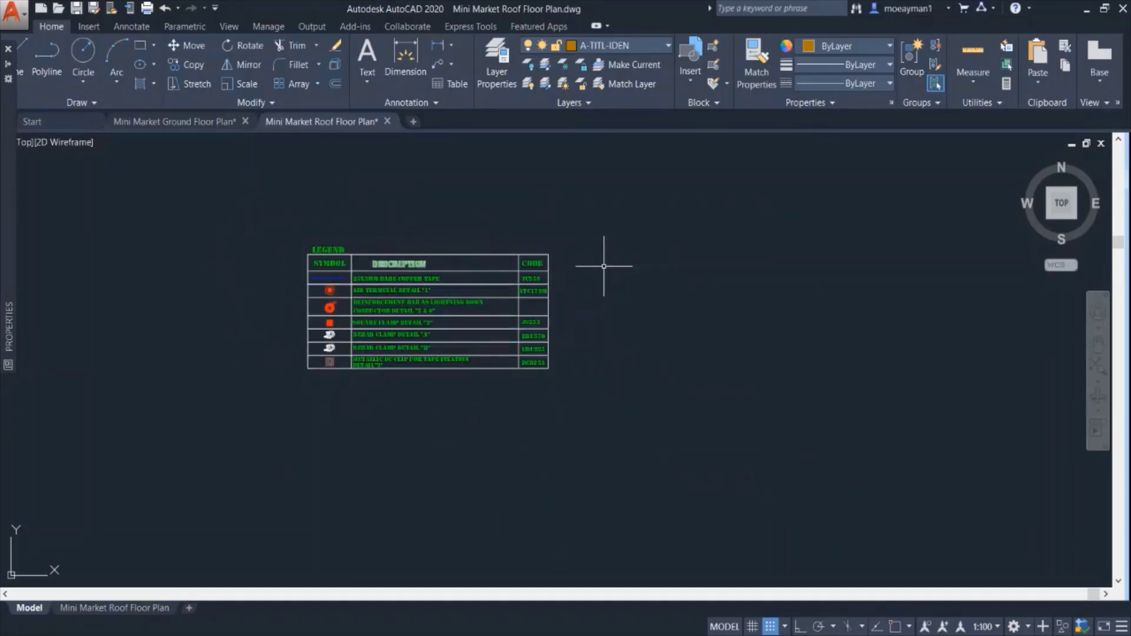
- Pan back to centre the roof plan, then return and zoom in on the legend table
scroll(207, 295, "down", 5)
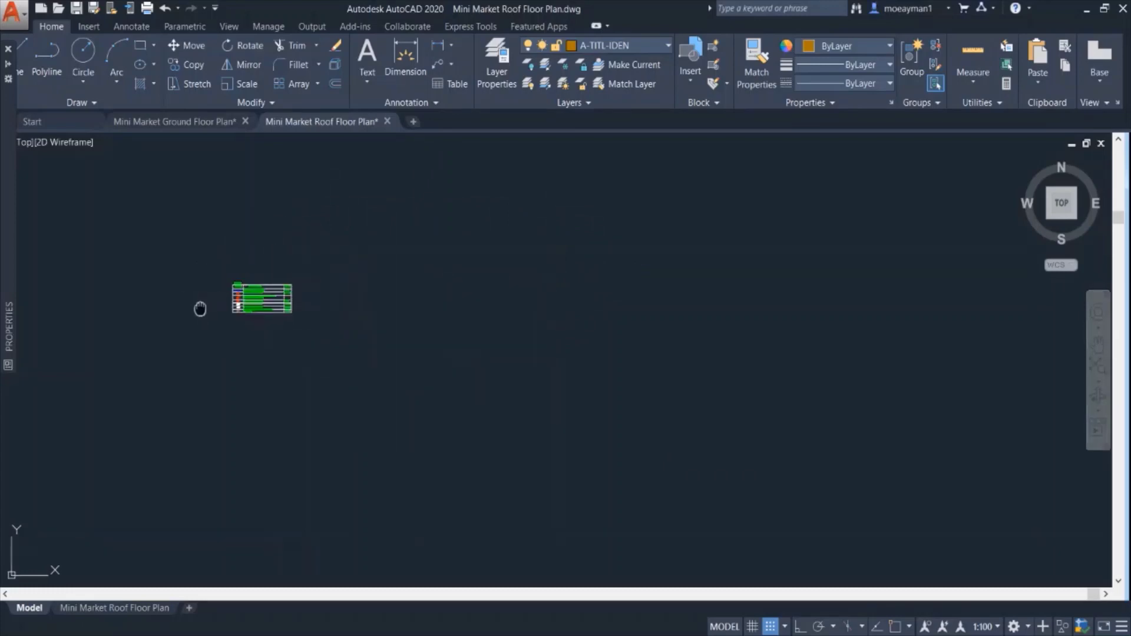
middle_click_drag(200, 309, 716, 270)
scroll(716, 269, "down", 2)
scroll(177, 353, "up", 4)
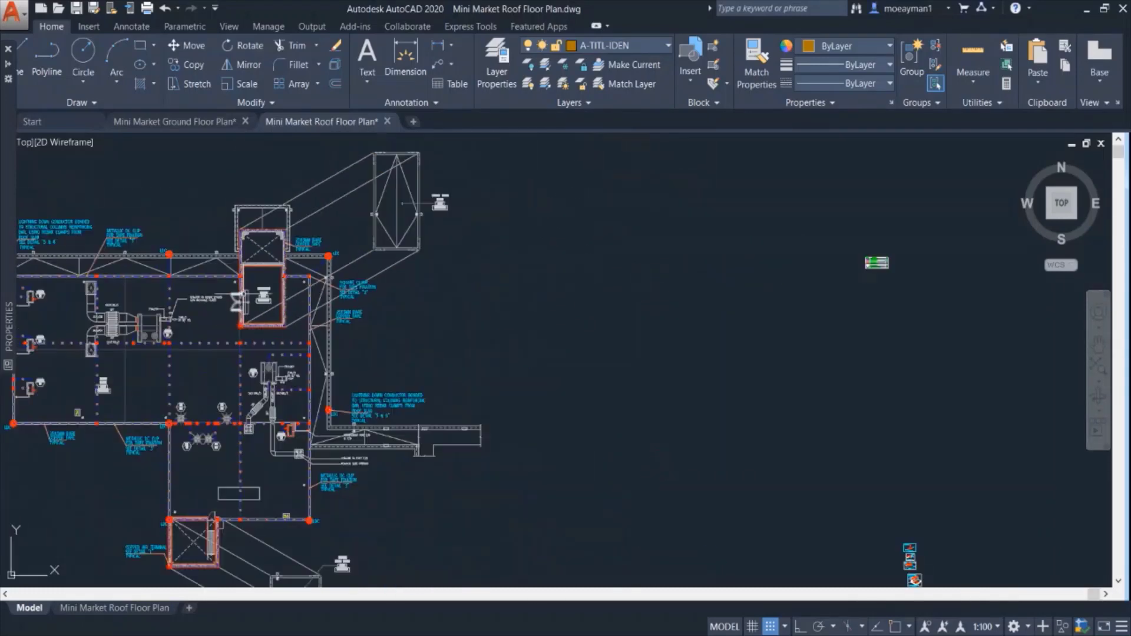
middle_click_drag(218, 348, 366, 342)
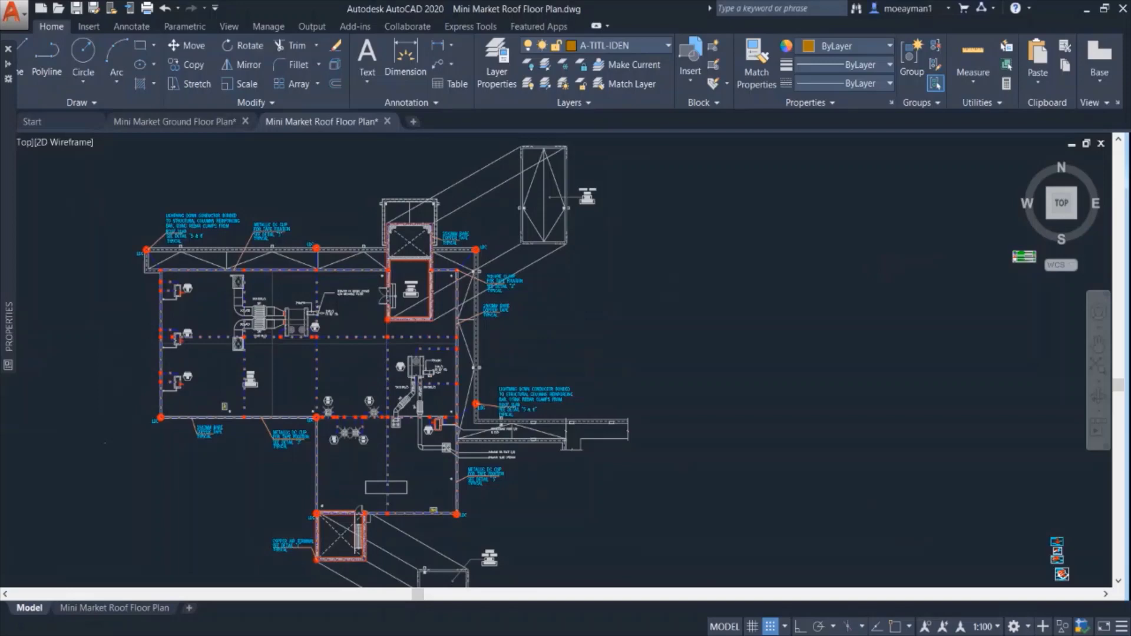
scroll(430, 386, "down", 3)
middle_click_drag(429, 386, 212, 418)
scroll(406, 389, "up", 5)
middle_click_drag(535, 366, 421, 410)
scroll(420, 403, "up", 6)
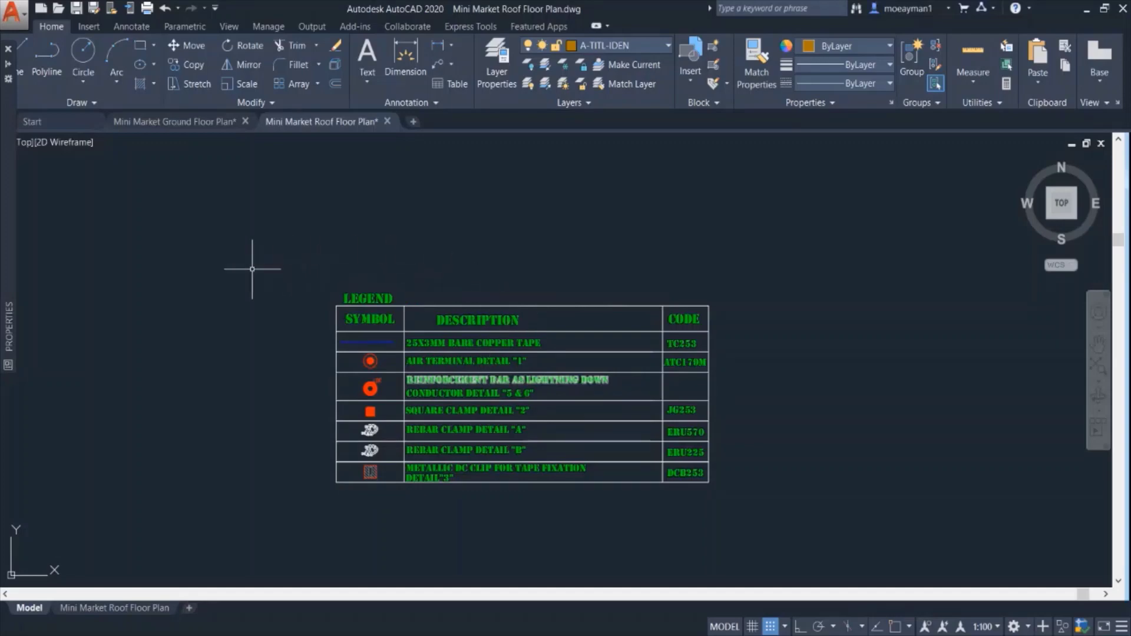
- Check the legend's DESCRIPTION and CODE columns, including rebar clamps ERU570 and ERU225, against the plan, then zoom out
scroll(318, 309, "down", 5)
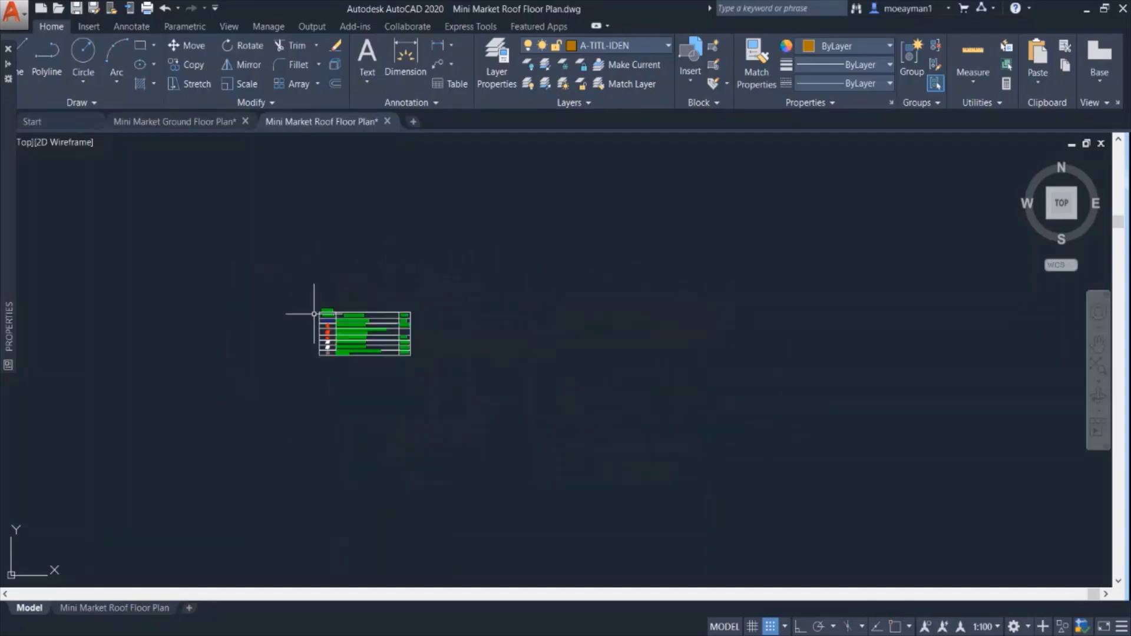
middle_click_drag(224, 357, 671, 341)
scroll(331, 354, "down", 4)
middle_click_drag(331, 353, 751, 321)
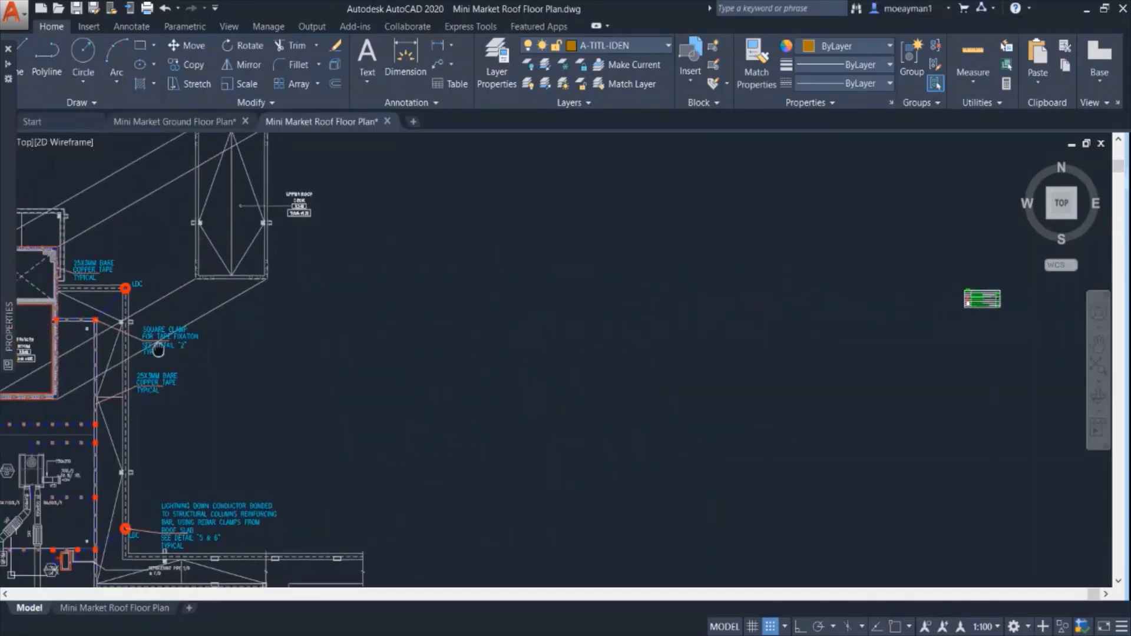
scroll(507, 287, "up", 5)
scroll(597, 307, "down", 8)
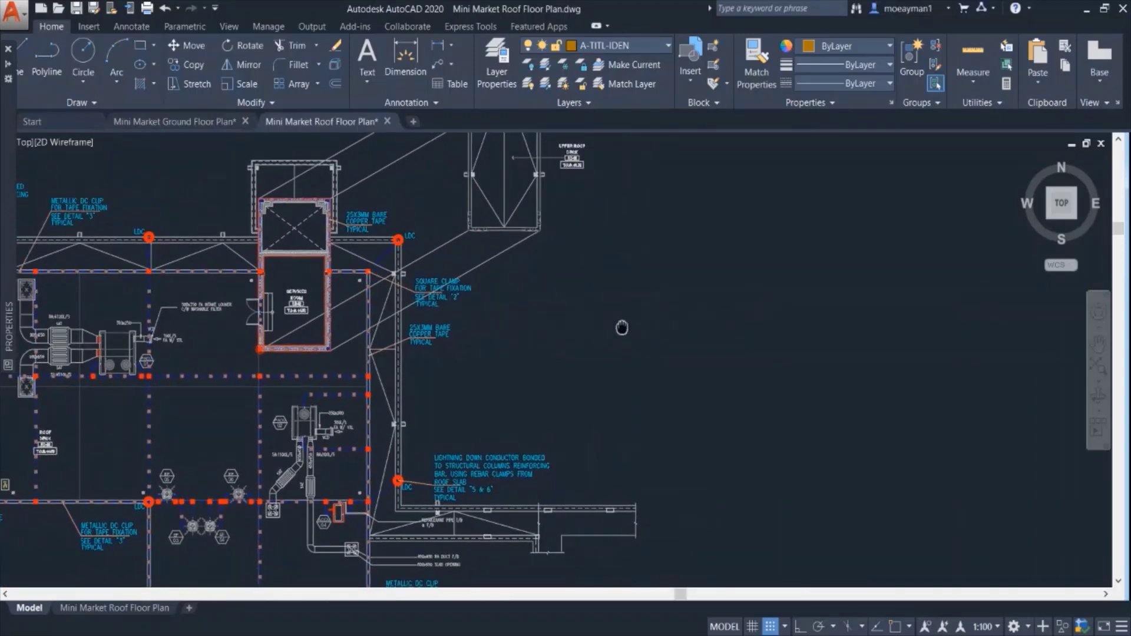
middle_click_drag(671, 386, 369, 389)
scroll(381, 307, "up", 5)
scroll(377, 308, "up", 8)
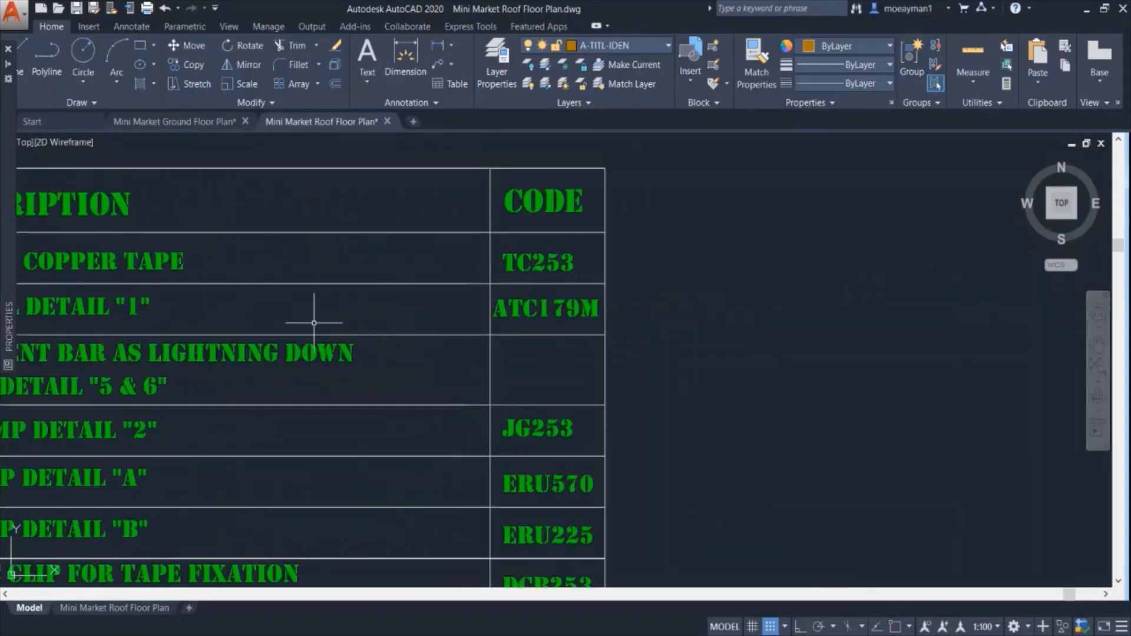
middle_click_drag(312, 320, 522, 308)
scroll(522, 308, "down", 3)
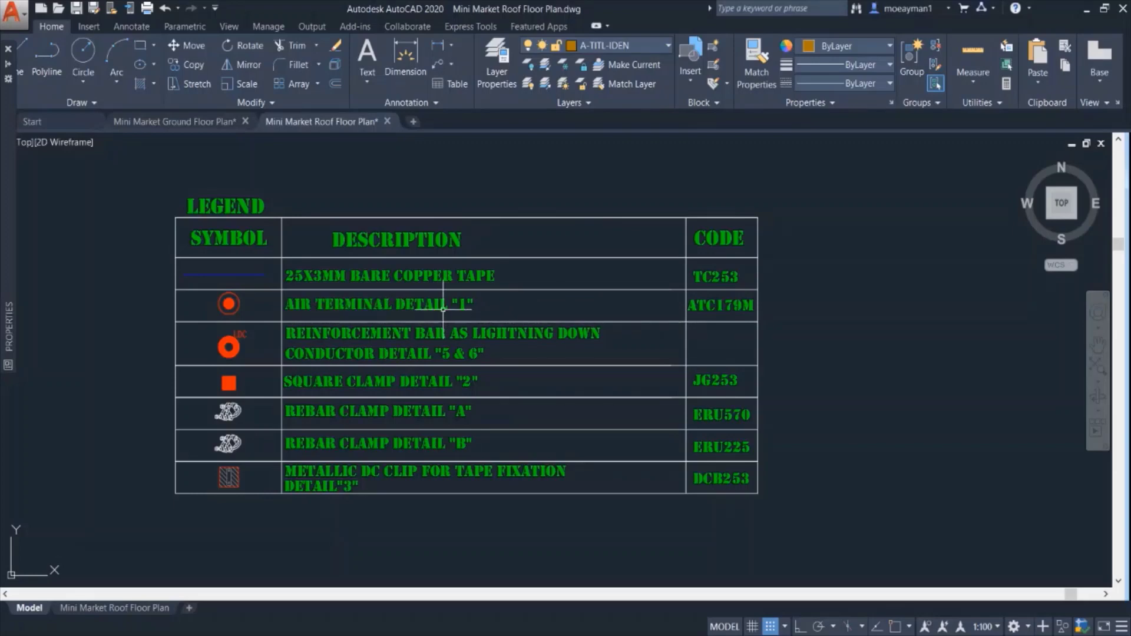
scroll(449, 303, "down", 6)
- Zoom into the roof plan and select a horizontal copper tape line to check it, then deselect it
middle_click_drag(269, 358, 423, 348)
scroll(423, 348, "down", 5)
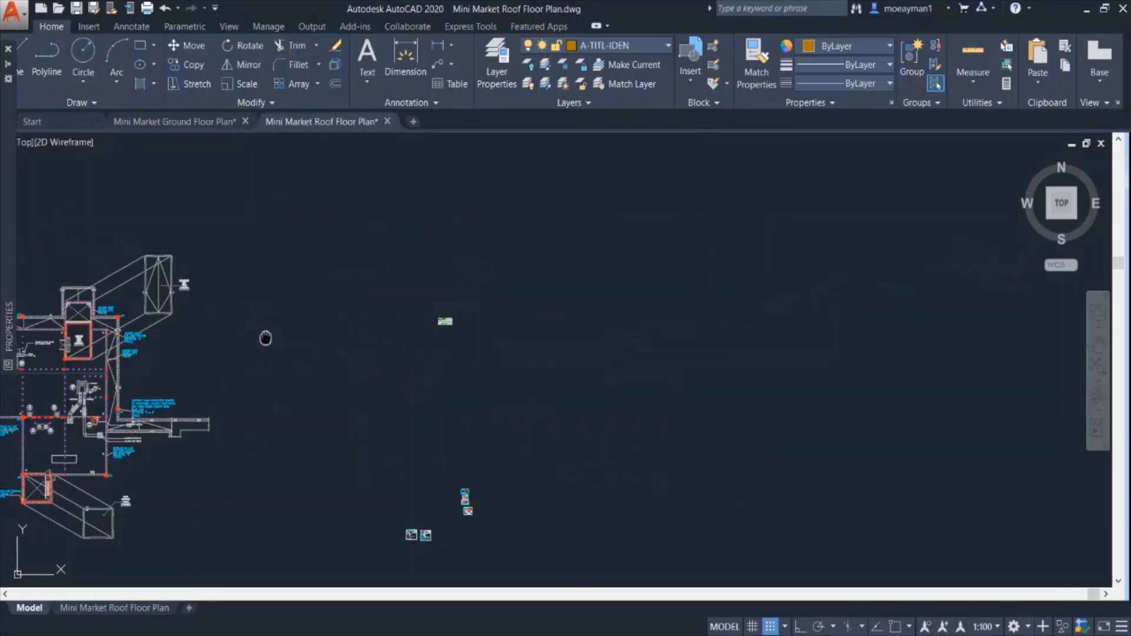
scroll(369, 361, "up", 5)
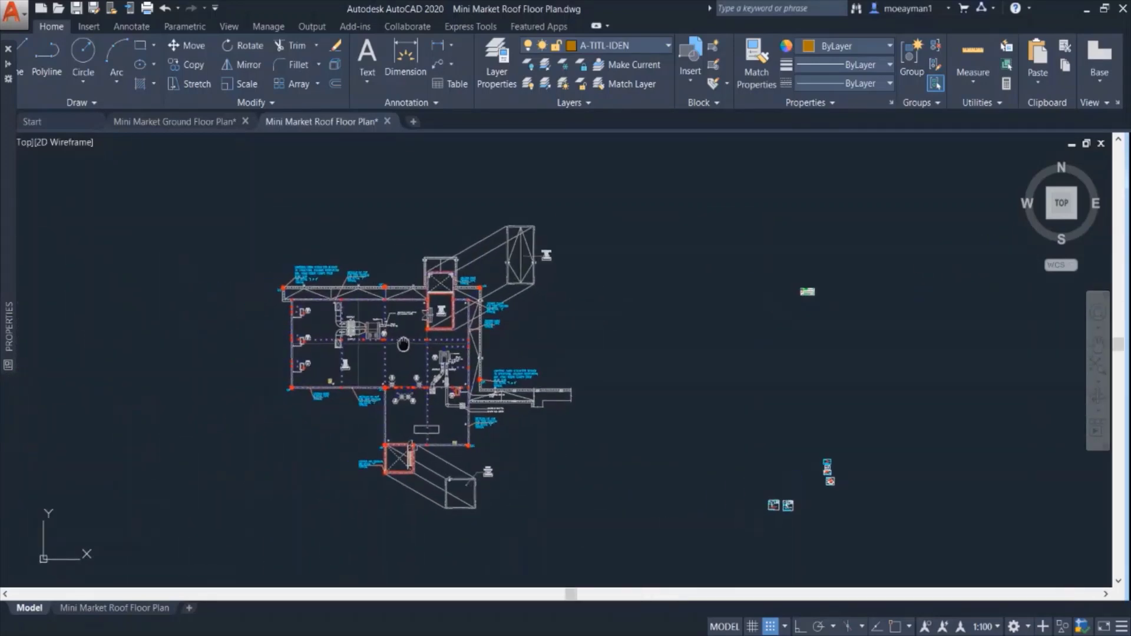
middle_click_drag(377, 345, 403, 350)
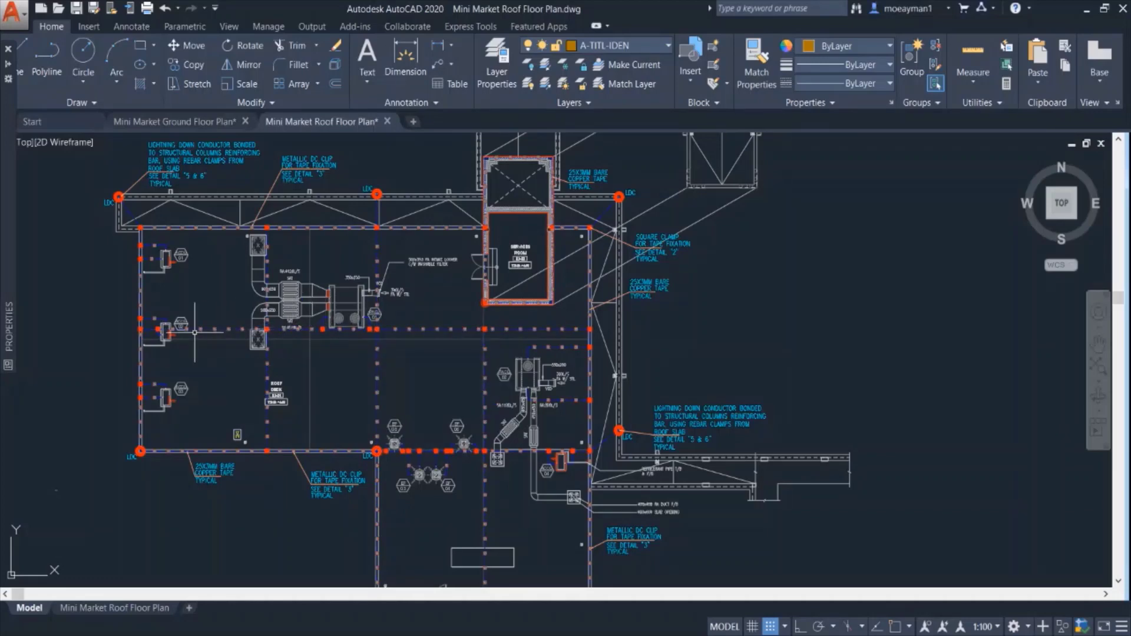
left_click(252, 329)
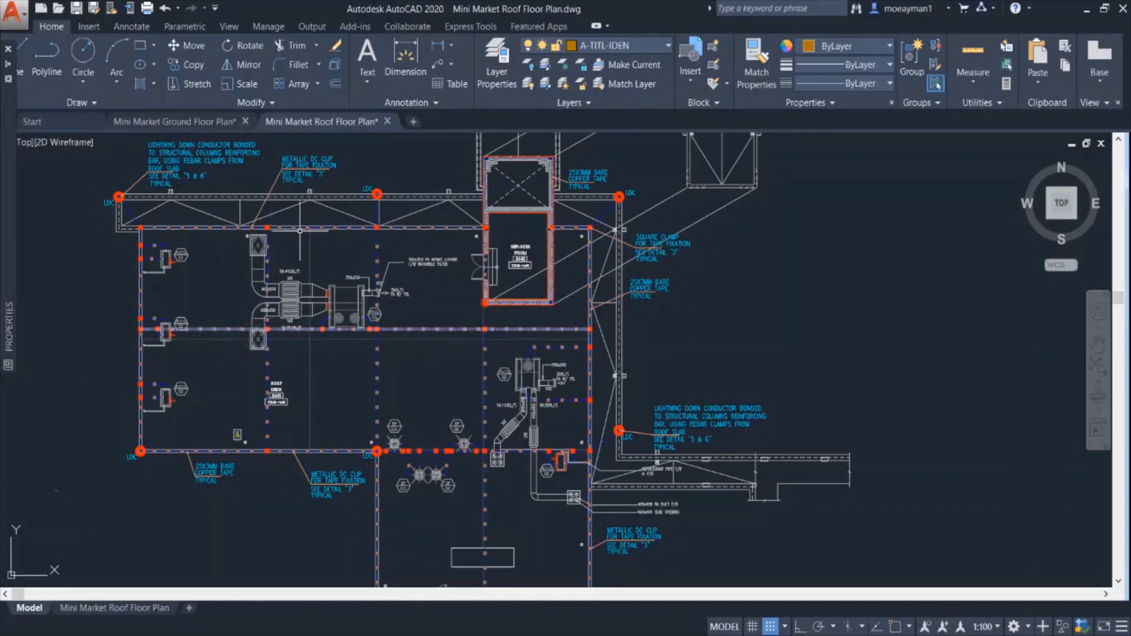
key("Escape")
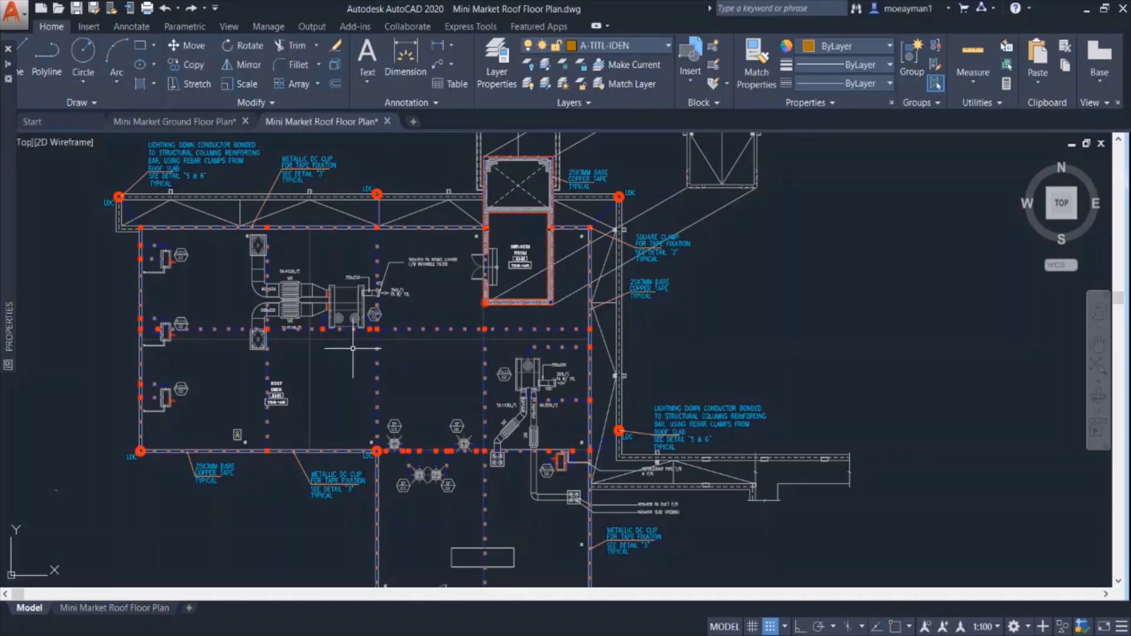
- Zoom in and follow the copper tape line with its DC clip labels
middle_click_drag(288, 394, 295, 357)
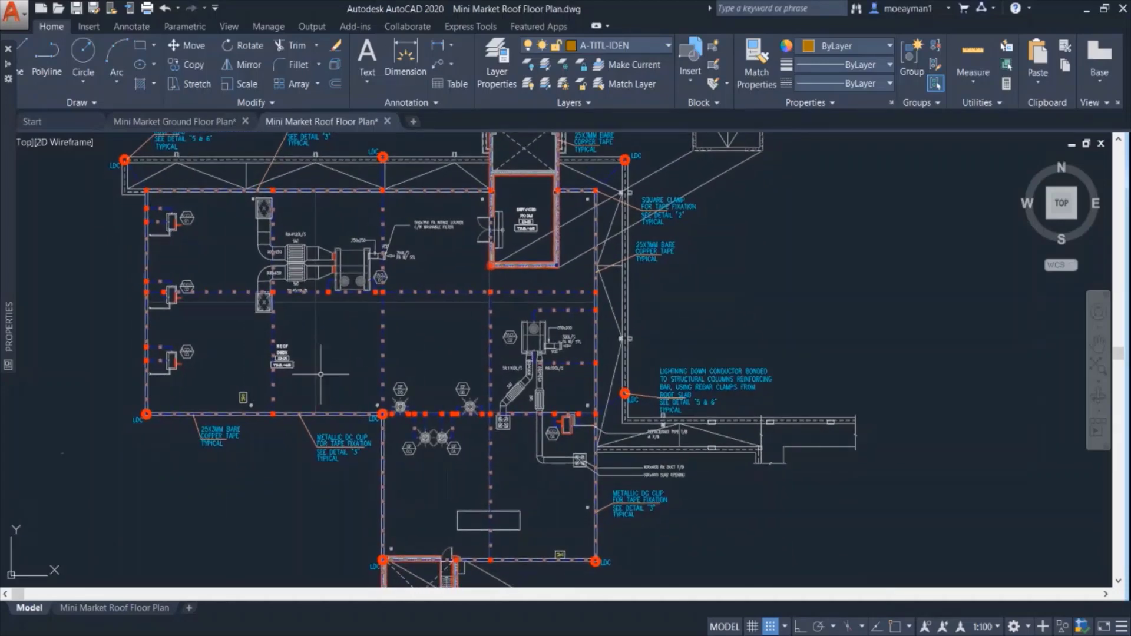
scroll(321, 374, "up", 10)
middle_click_drag(371, 331, 450, 333)
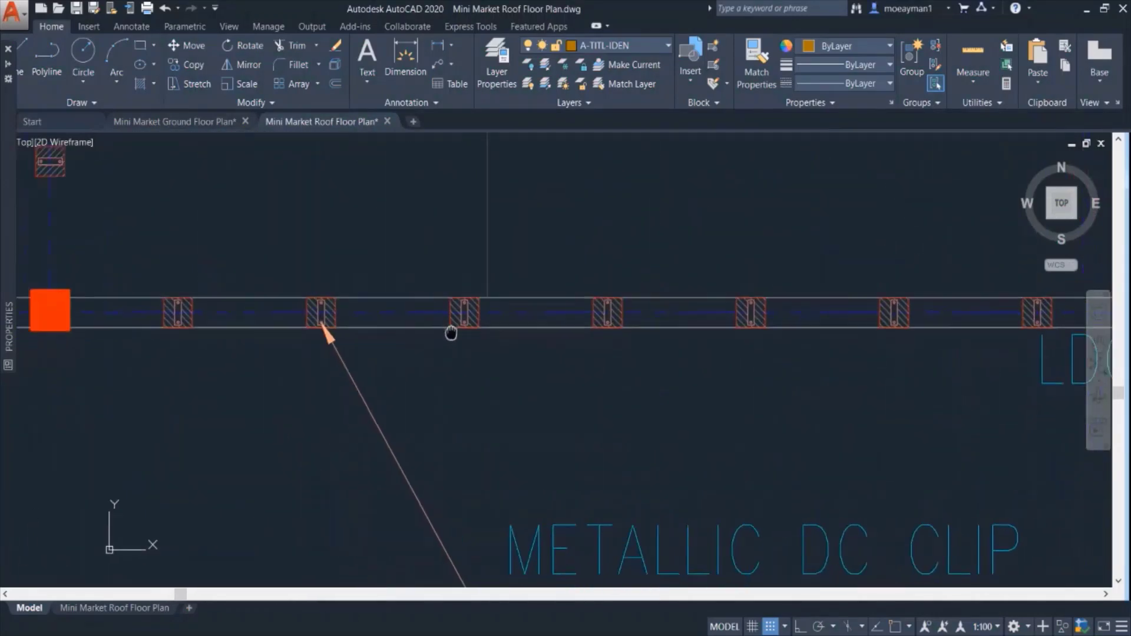
scroll(451, 333, "down", 2)
mouse_move(303, 330)
middle_mouse_down()
mouse_move(596, 330)
mouse_move(387, 328)
middle_mouse_up()
scroll(275, 328, "down", 2)
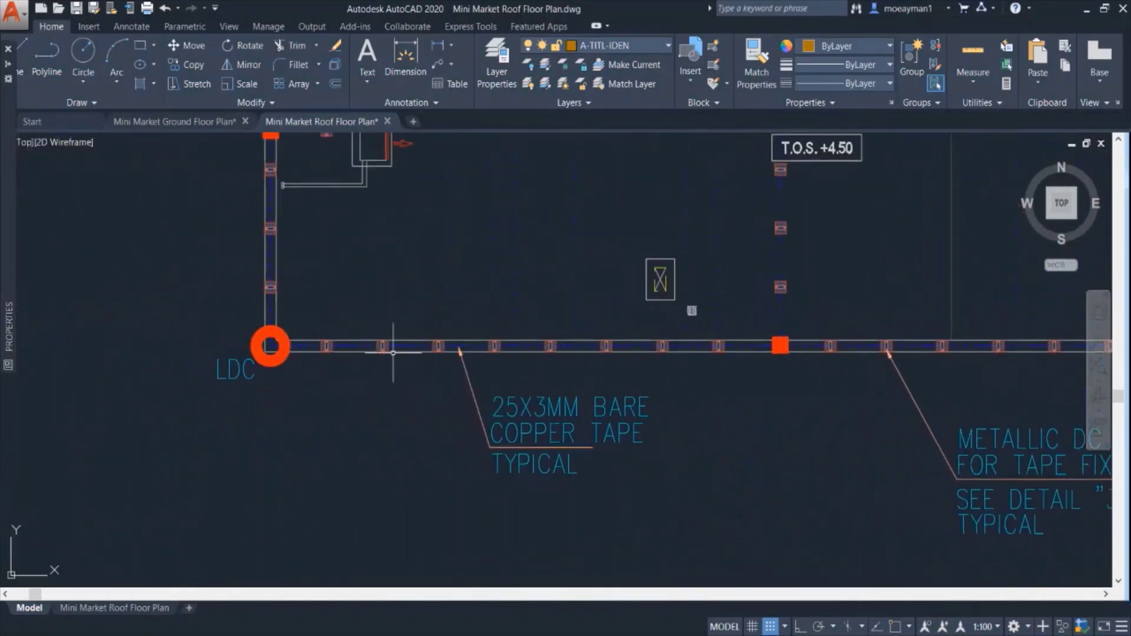
- Pan past ACCU 01–03 and PACU 01 to centre the Services Room and its square clamp note
middle_click_drag(301, 328, 369, 471)
middle_click_drag(363, 302, 368, 477)
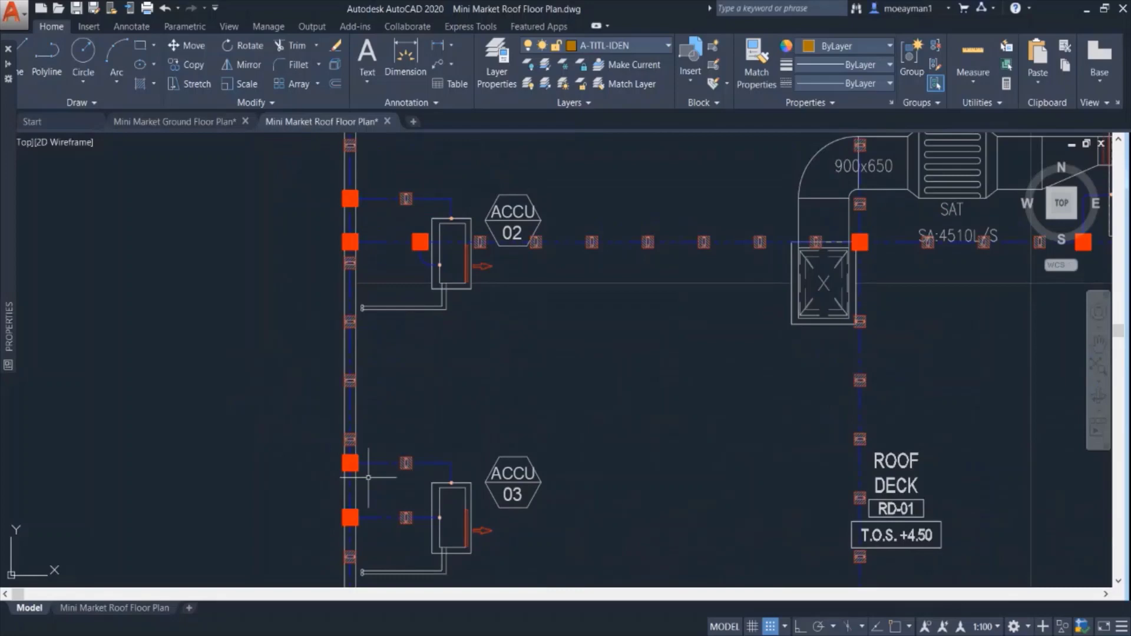
scroll(368, 477, "down", 2)
middle_click_drag(365, 267, 413, 350)
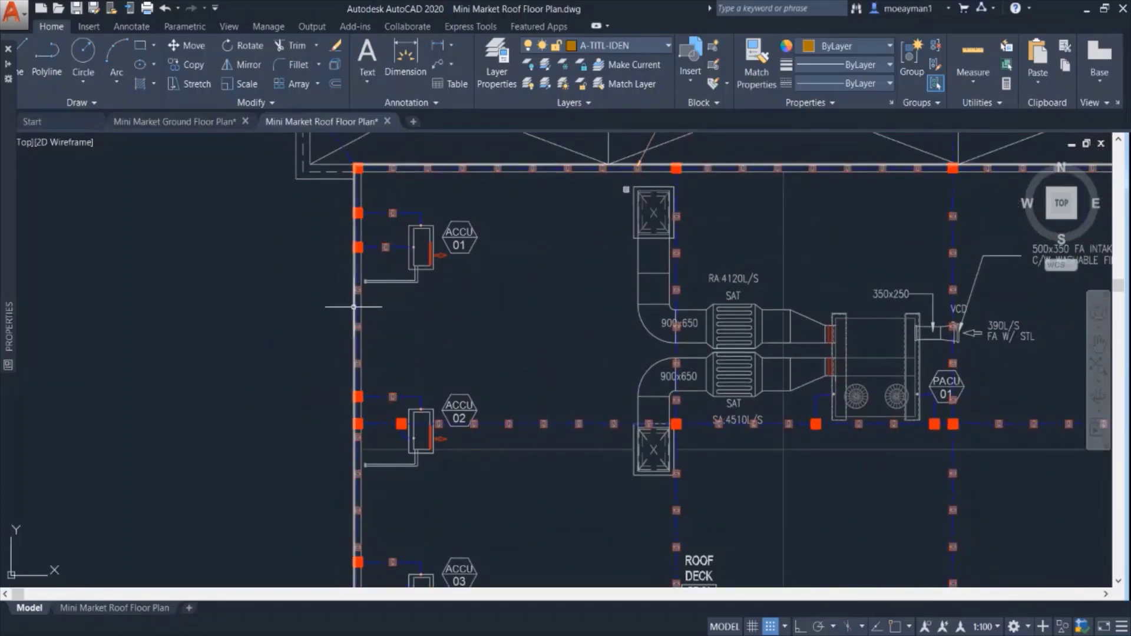
middle_click_drag(524, 178, 332, 217)
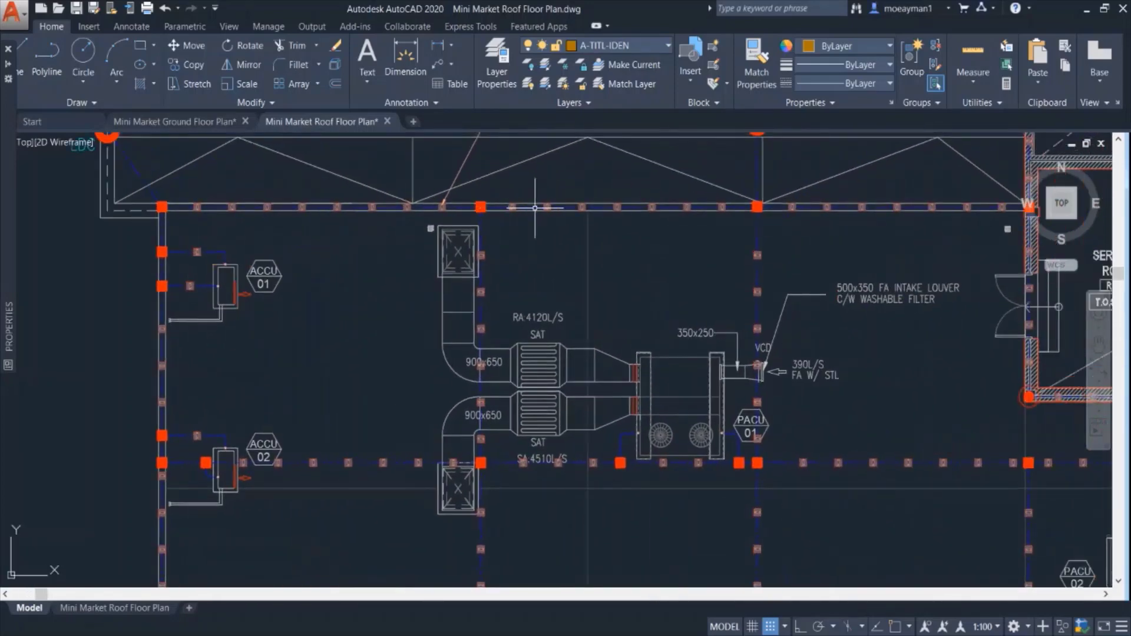
middle_click_drag(587, 211, 469, 290)
middle_click_drag(698, 321, 412, 299)
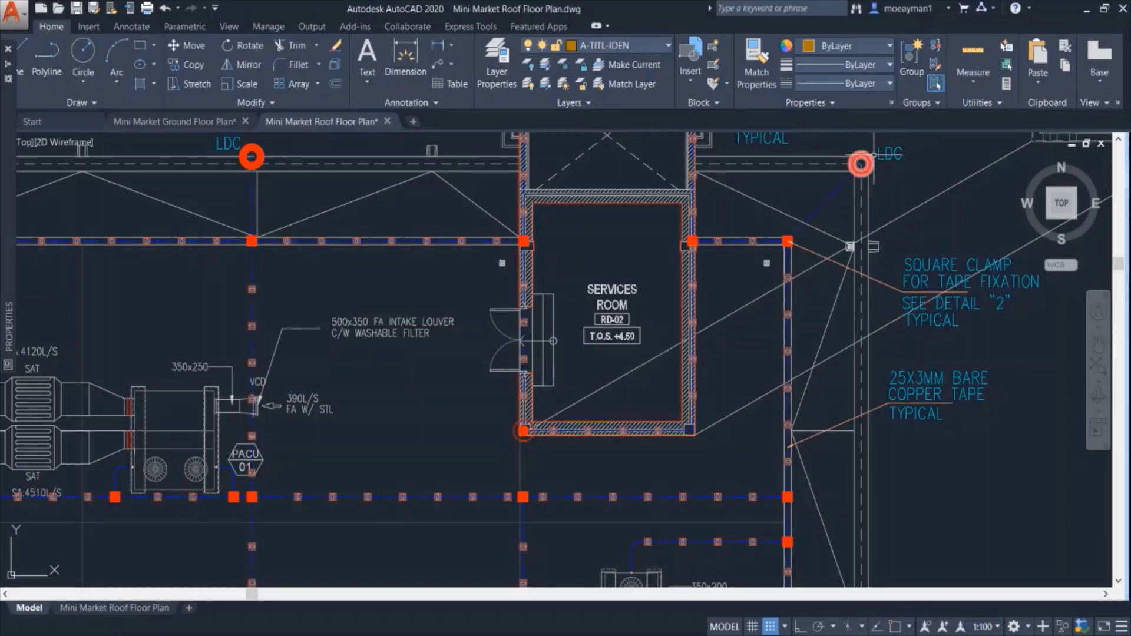
scroll(778, 321, "down", 2)
scroll(778, 321, "down", 2)
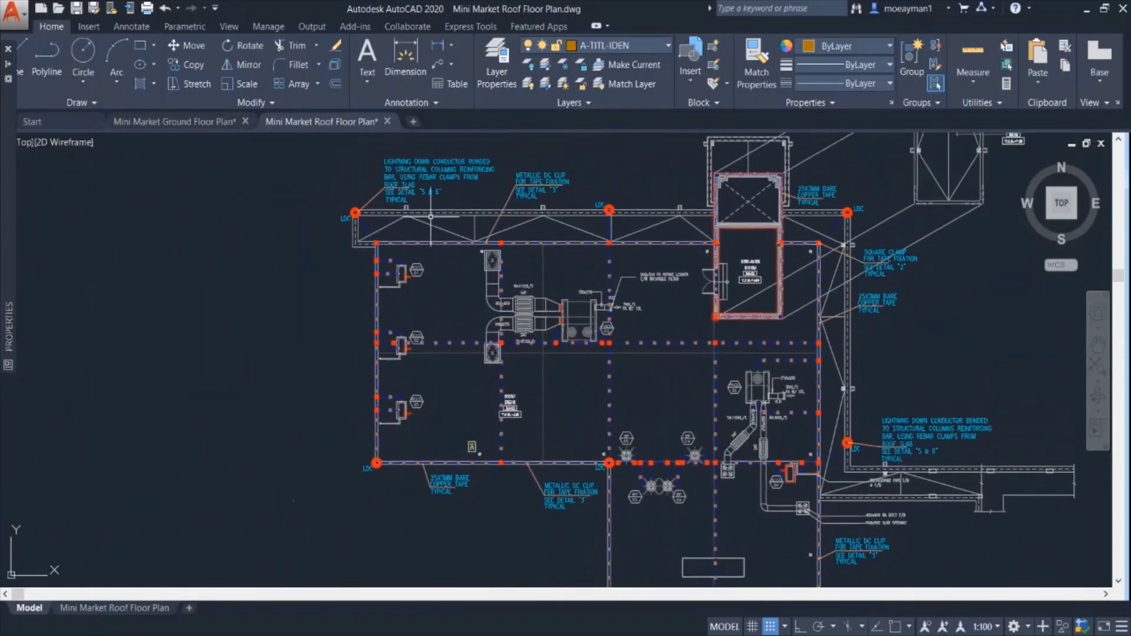
scroll(376, 468, "up", 8)
right_click(378, 434)
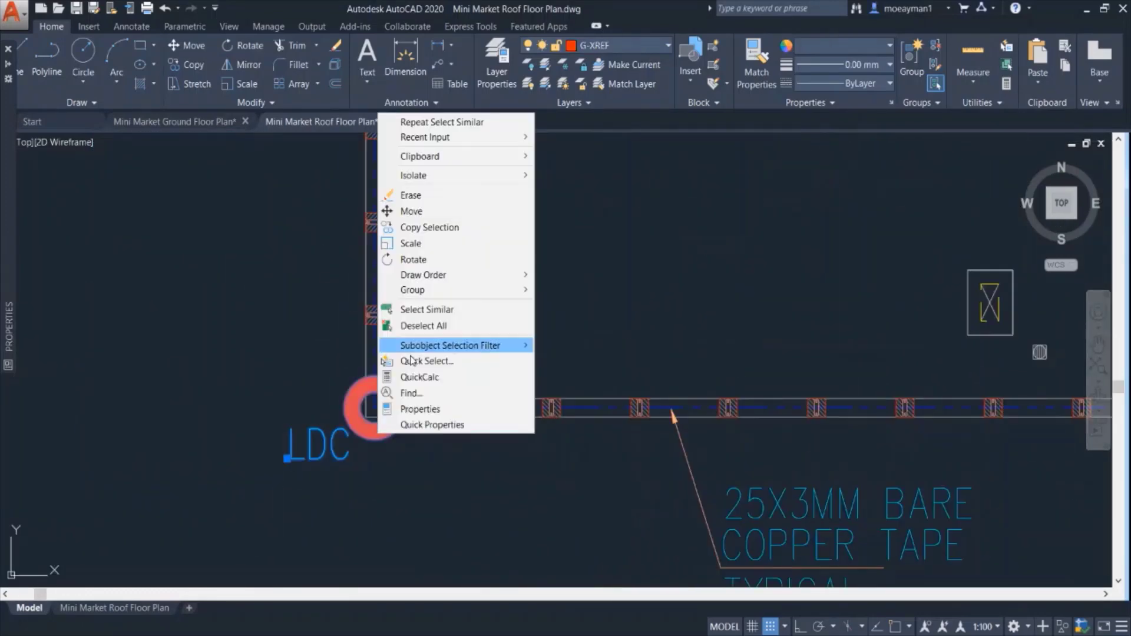
left_click(421, 315)
scroll(421, 315, "down", 8)
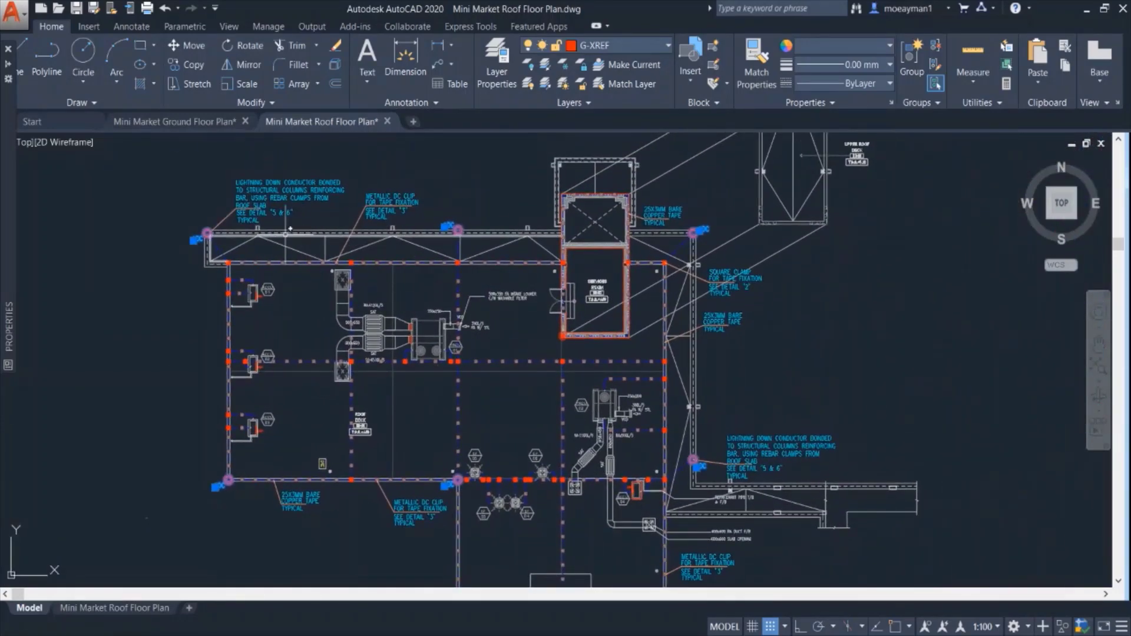
mouse_move(290, 229)
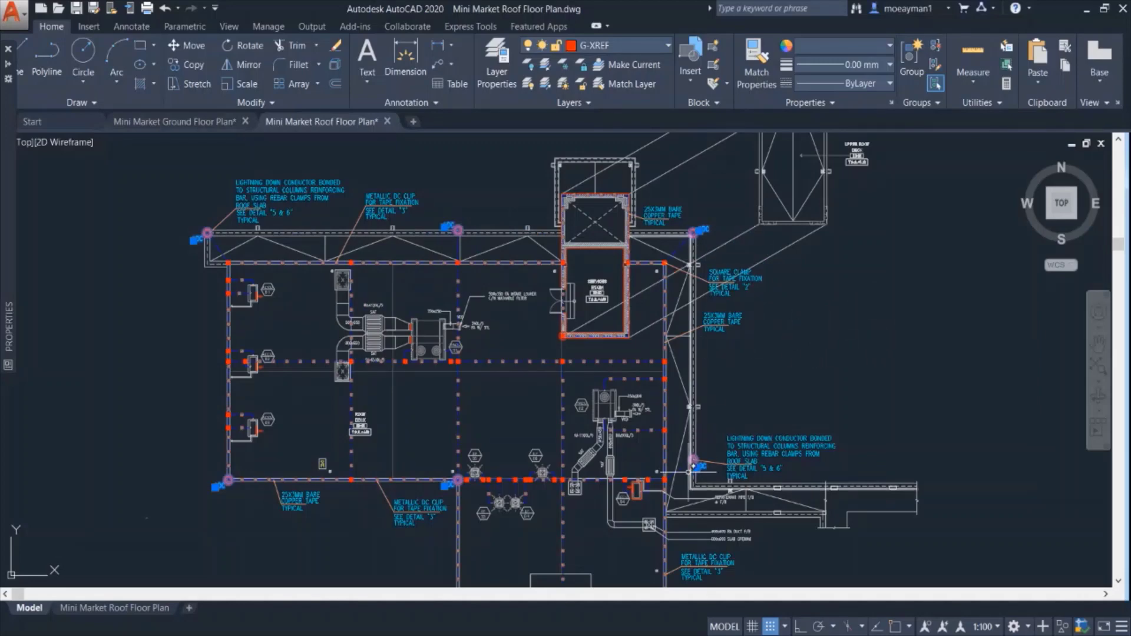
middle_click_drag(688, 468, 681, 368)
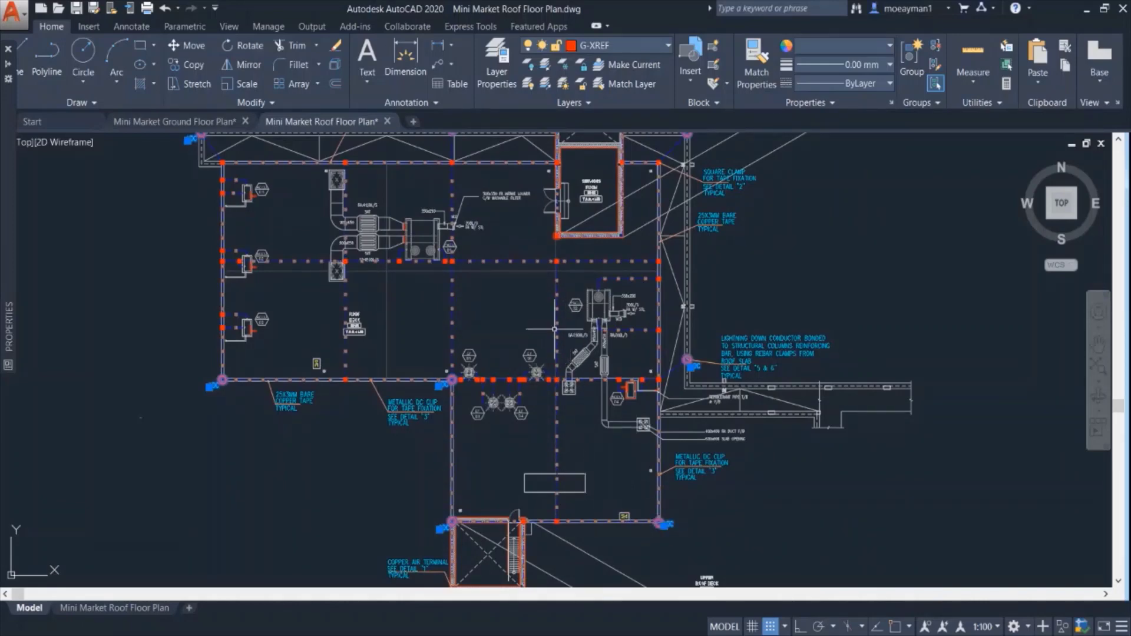
key("Escape")
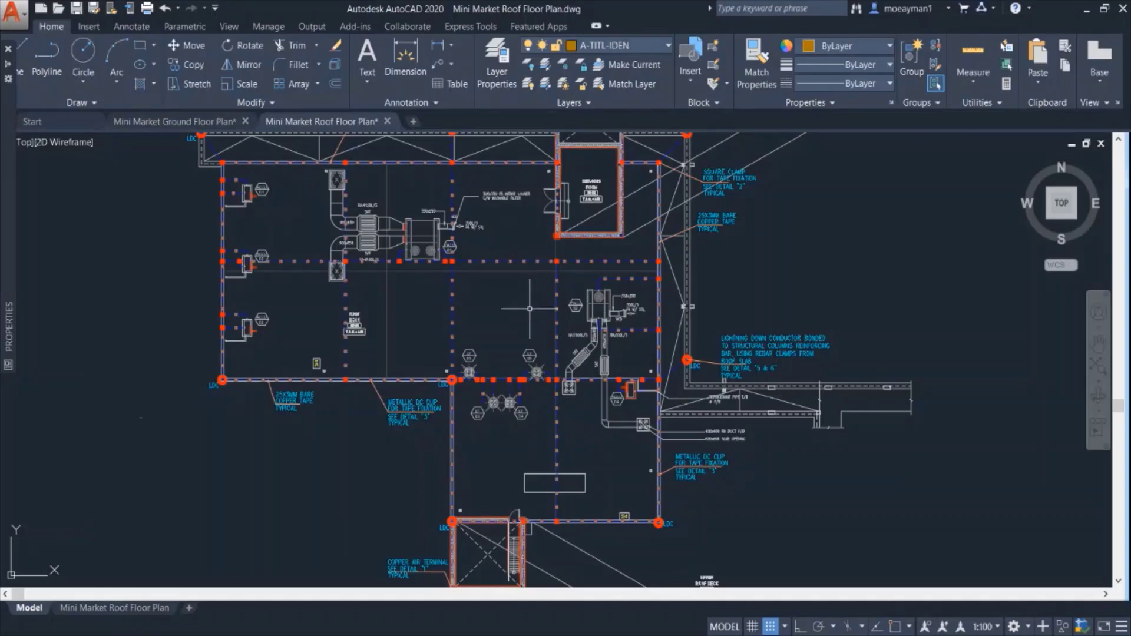
- Zoom to the stair block's lower-left corner, select the copper air terminal block, and open its context menu
mouse_move(528, 310)
middle_mouse_down()
mouse_move(517, 311)
mouse_move(518, 328)
middle_mouse_up()
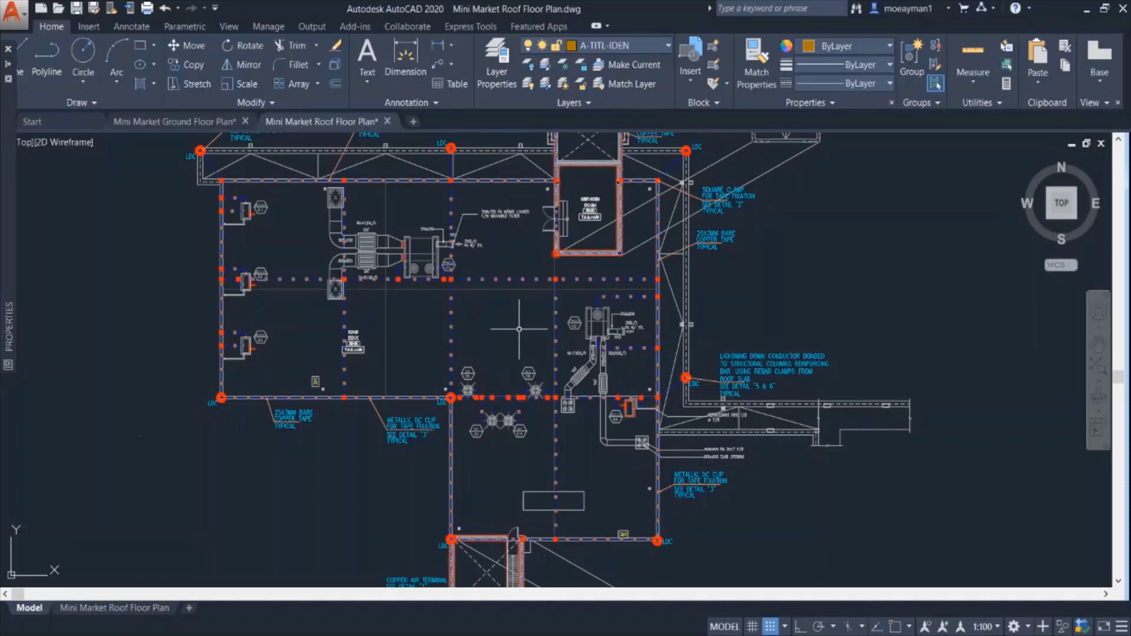
scroll(474, 427, "up", 6)
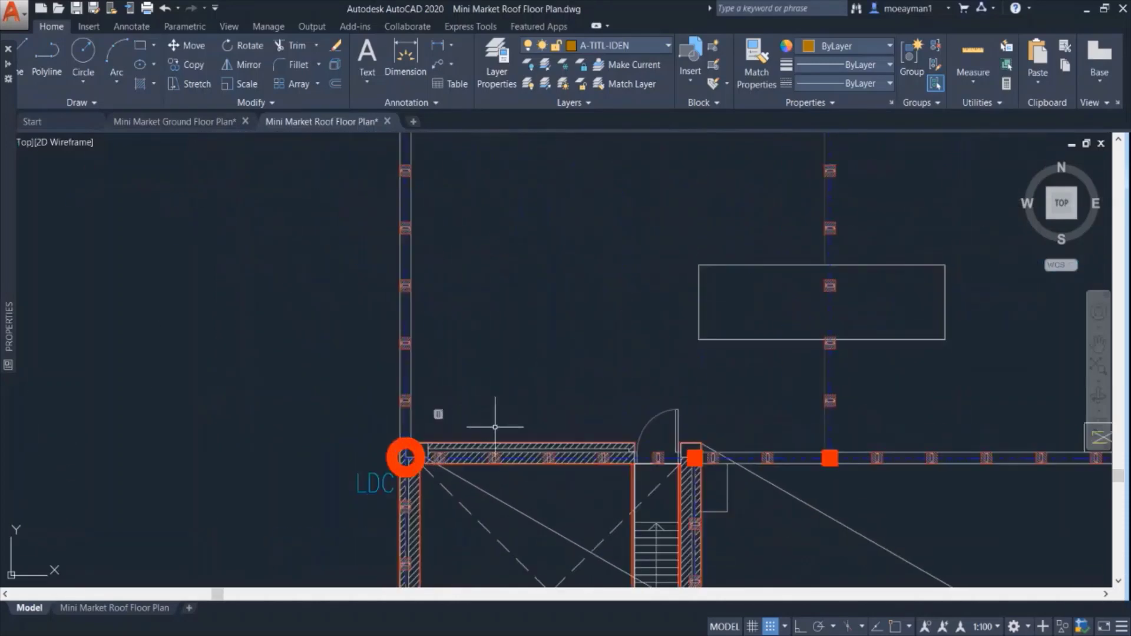
middle_click_drag(495, 427, 508, 237)
scroll(495, 298, "down", 4)
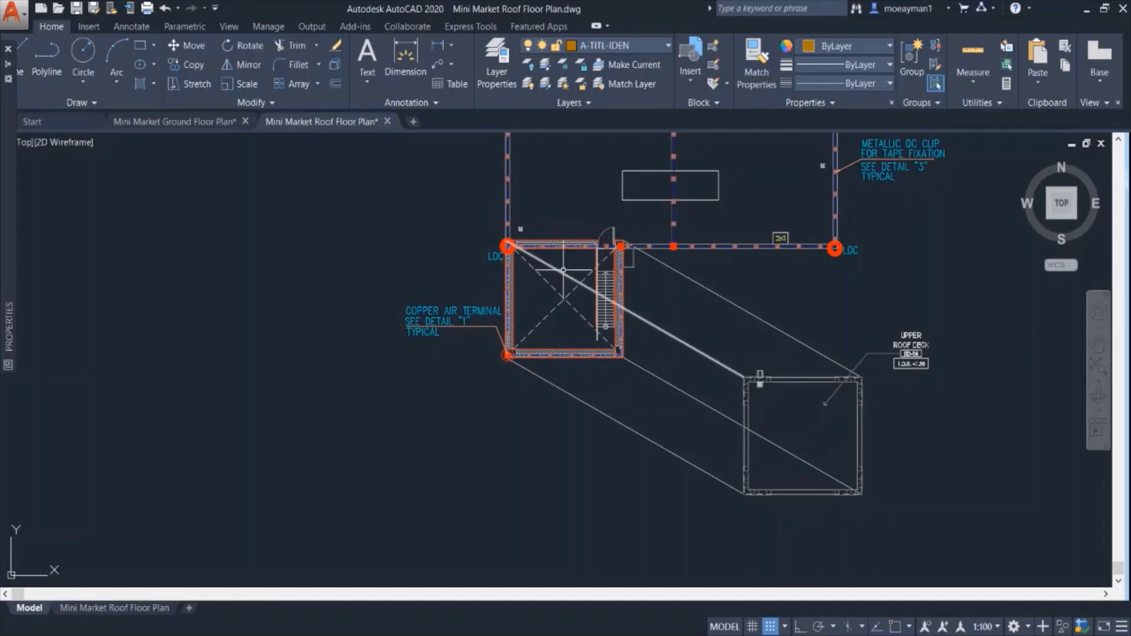
scroll(507, 363, "up", 2)
scroll(510, 364, "up", 2)
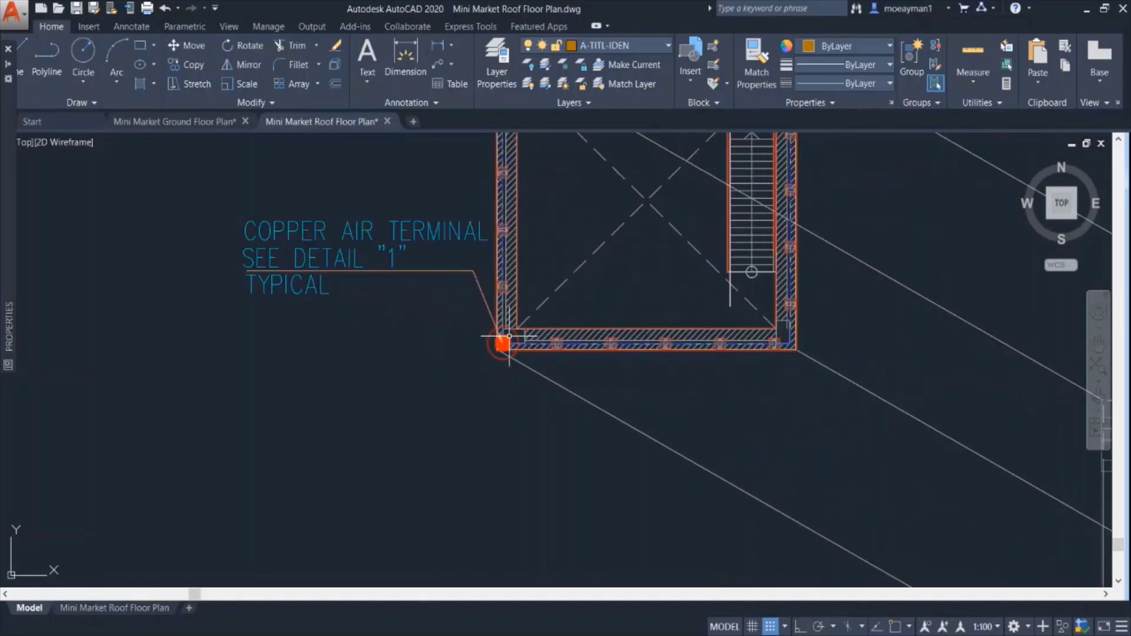
middle_click_drag(514, 291, 517, 322)
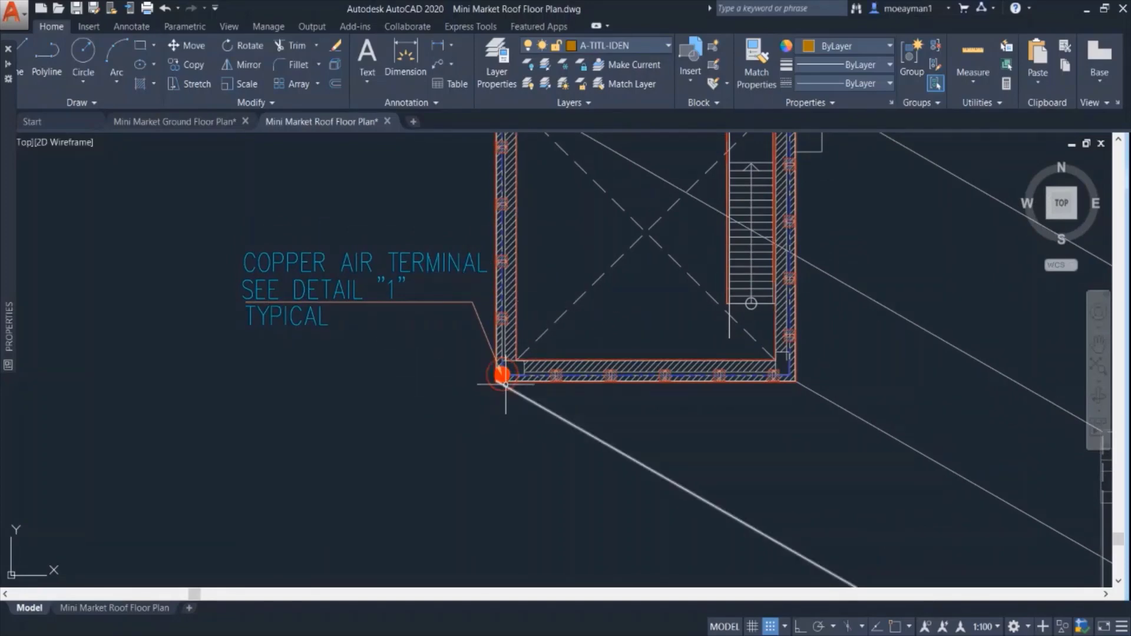
mouse_move(505, 384)
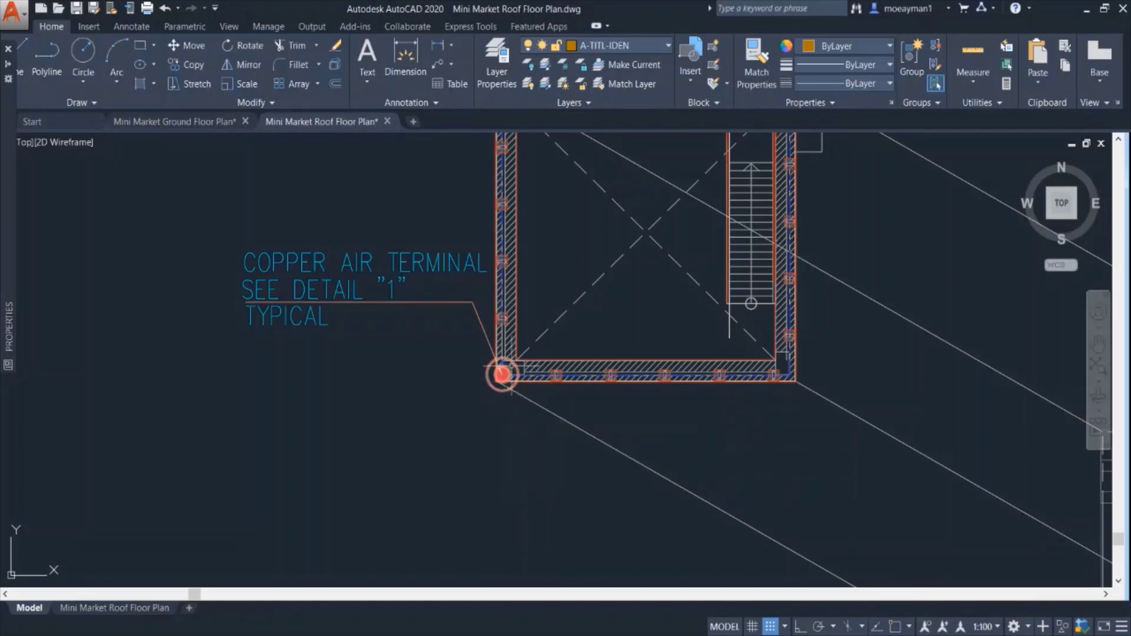
left_click(504, 378)
right_click(507, 381)
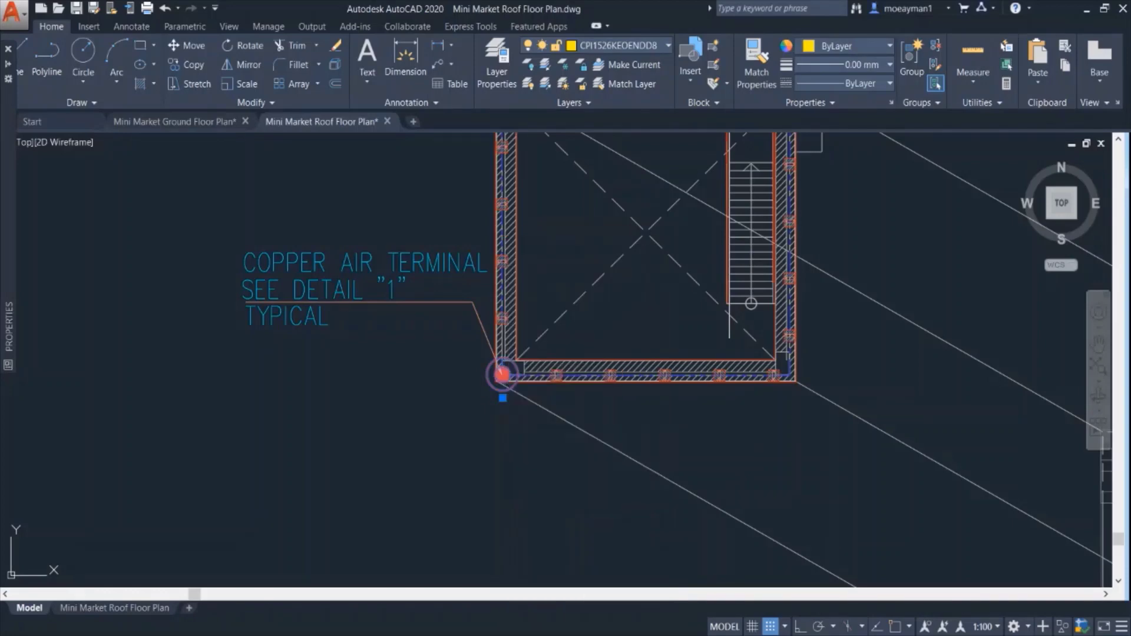
- Zoom out, then zoom back in on the Services Room beside PACU 01 and ROOF DECK RD-01
scroll(619, 353, "down", 6)
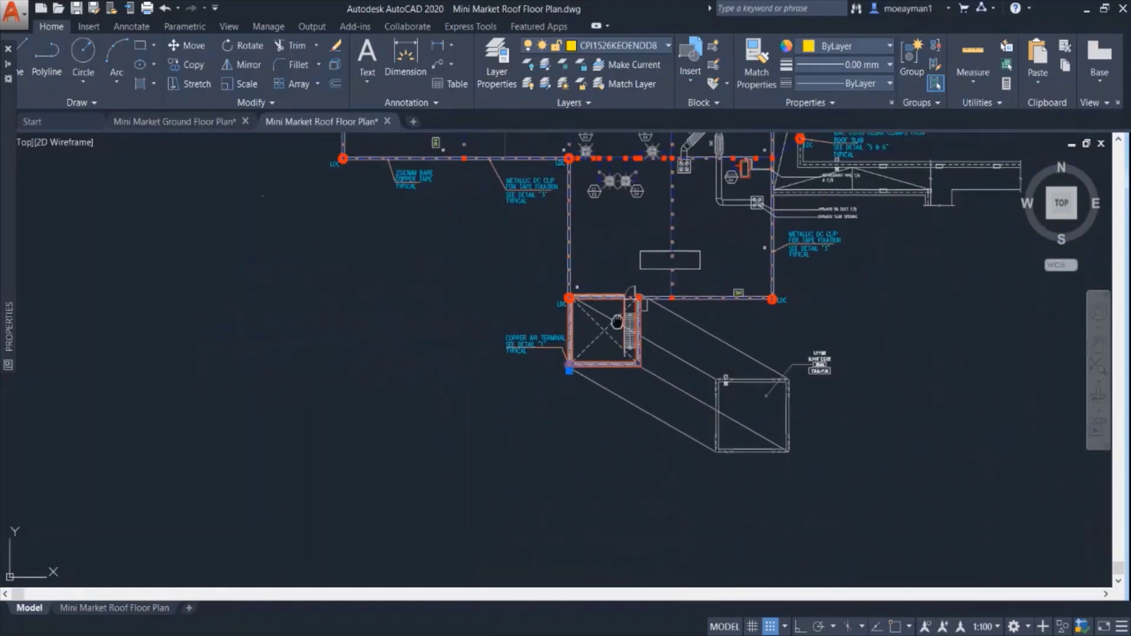
scroll(616, 321, "down", 4)
scroll(639, 300, "up", 4)
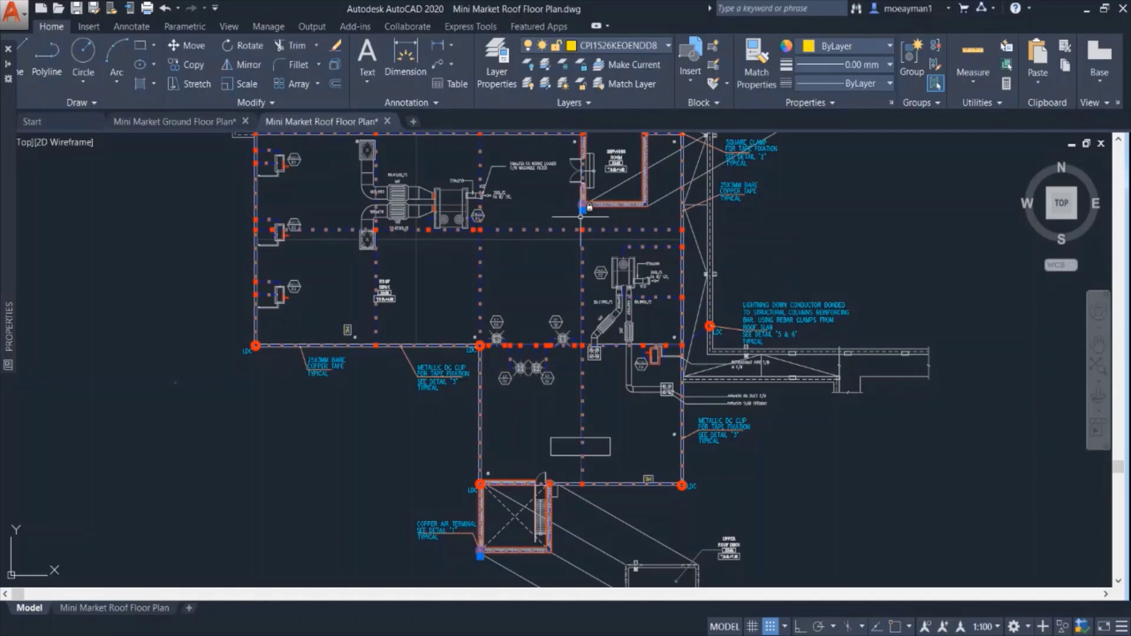
scroll(580, 216, "up", 4)
middle_click_drag(581, 259, 559, 329)
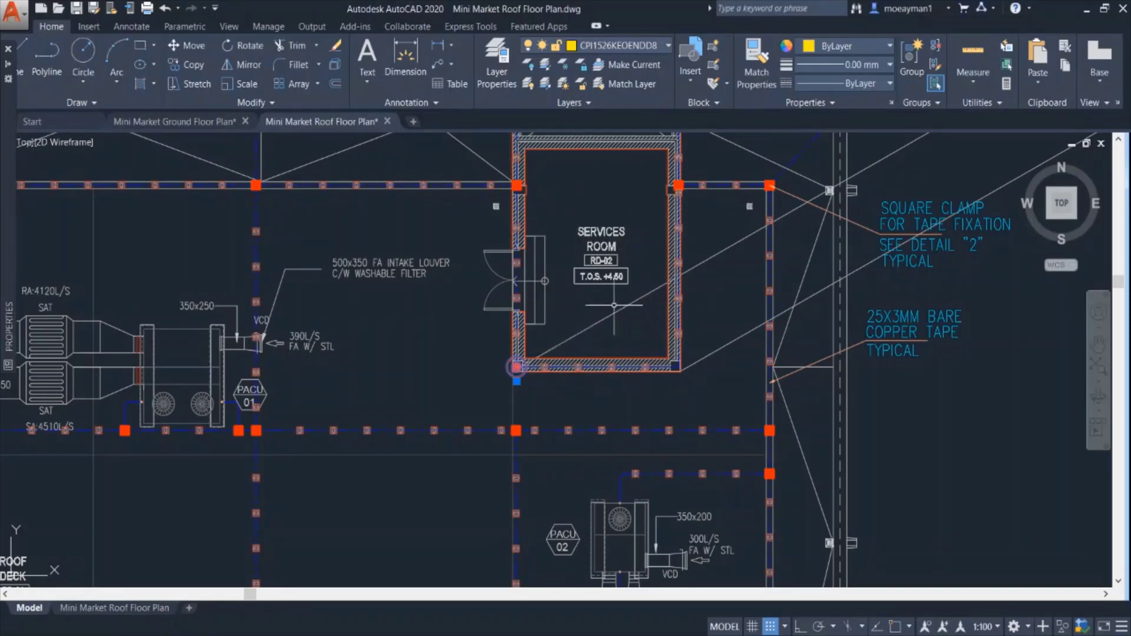
scroll(582, 302, "down", 2)
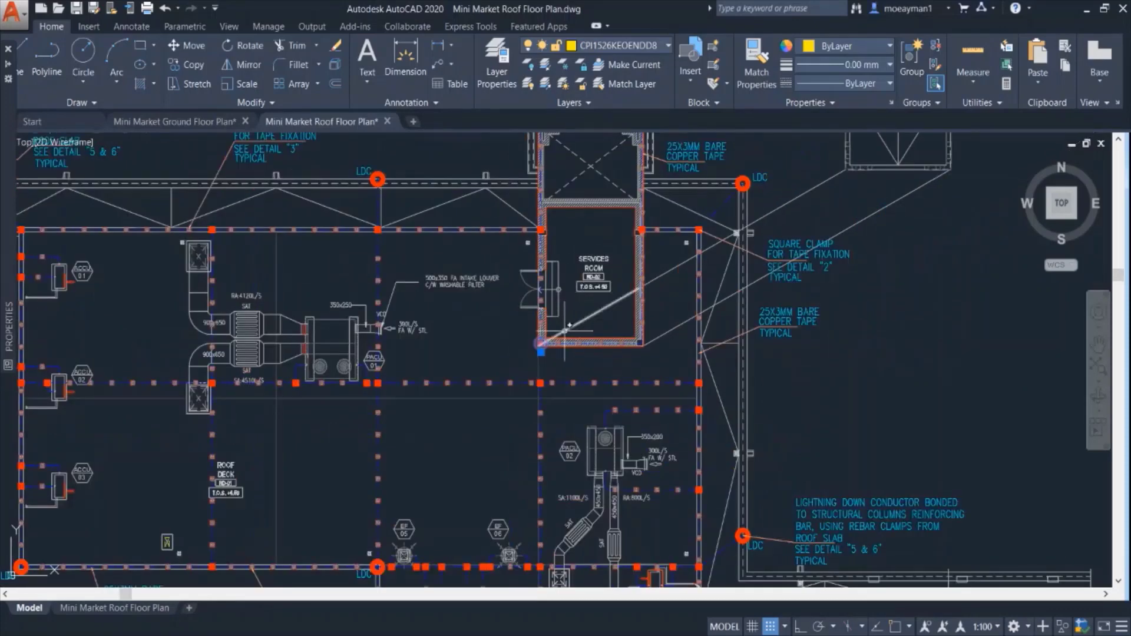
middle_click_drag(570, 344, 547, 374)
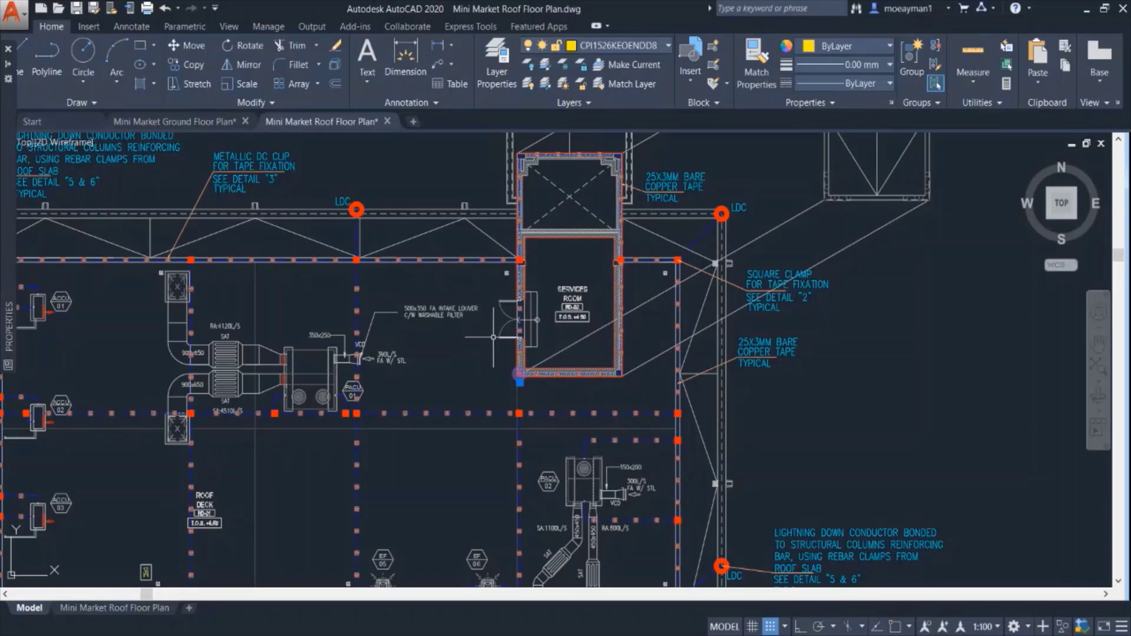
scroll(519, 342, "down", 5)
scroll(528, 345, "up", 7)
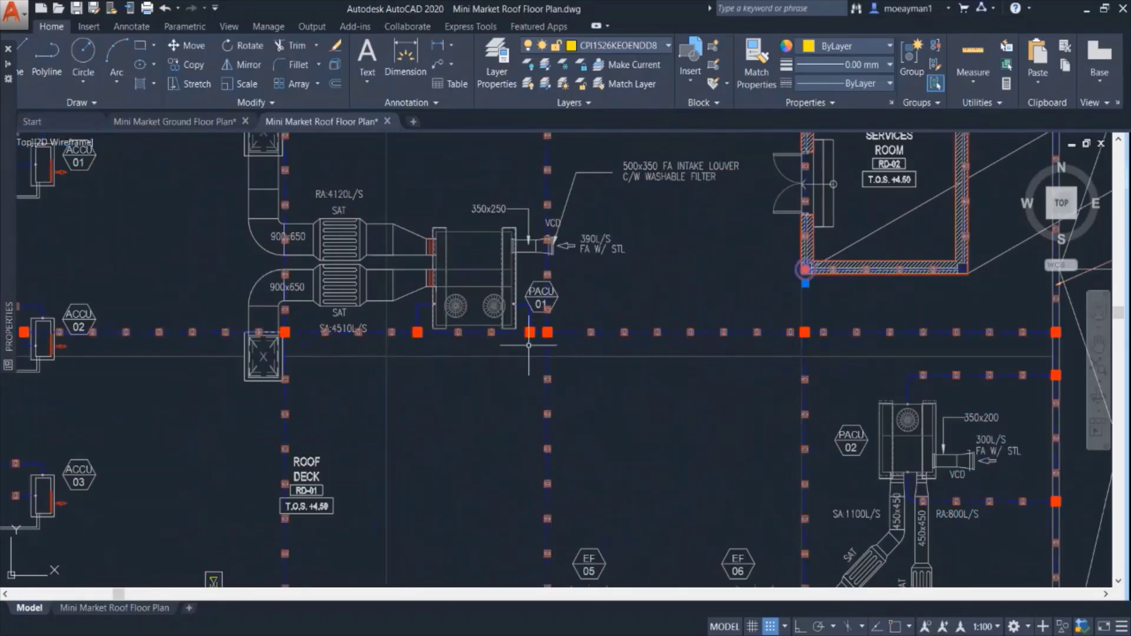
- Pan across the roof deck ducts and zoom in on PACU 01 and its copper tape clips
middle_click_drag(506, 268, 540, 335)
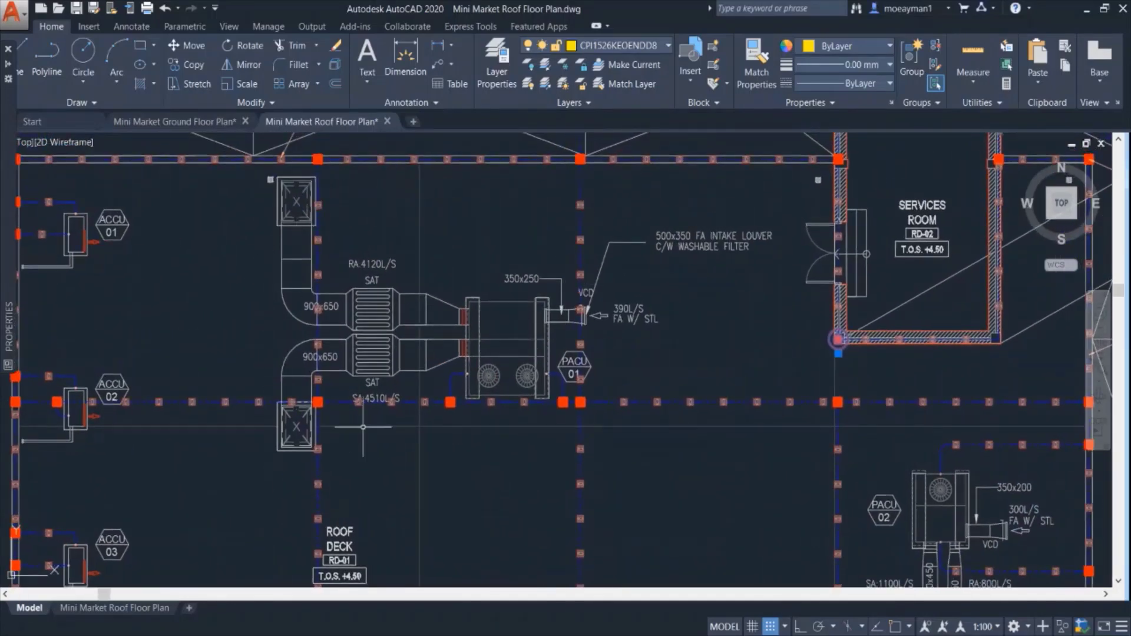
scroll(518, 248, "down", 2)
middle_click_drag(486, 298, 458, 252)
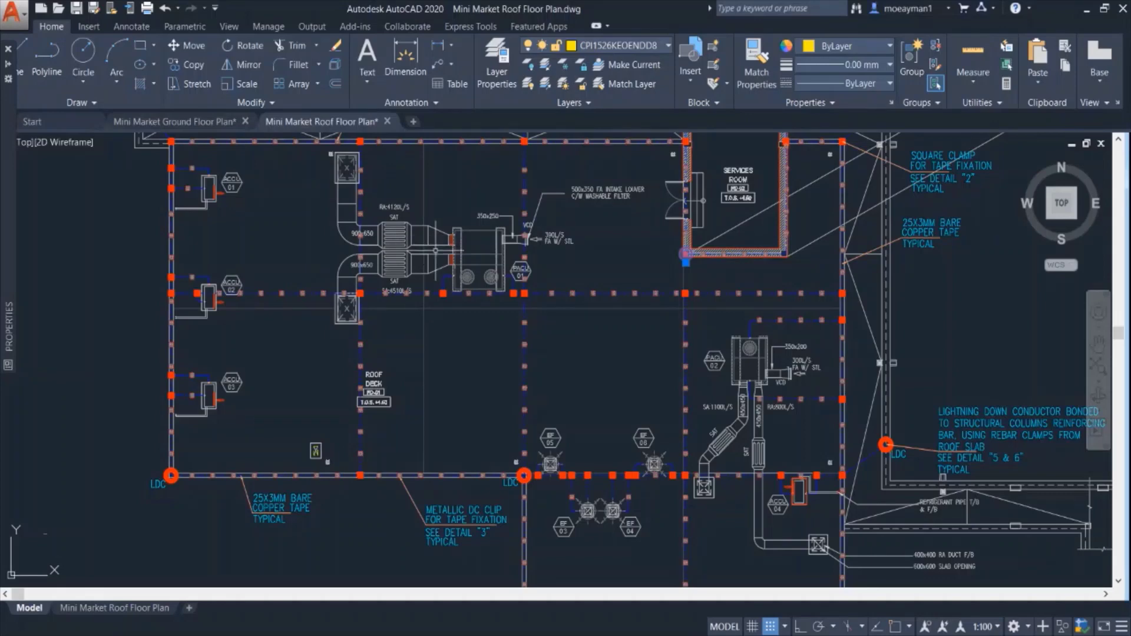
mouse_move(533, 326)
middle_mouse_down()
mouse_move(470, 347)
mouse_move(364, 353)
middle_mouse_up()
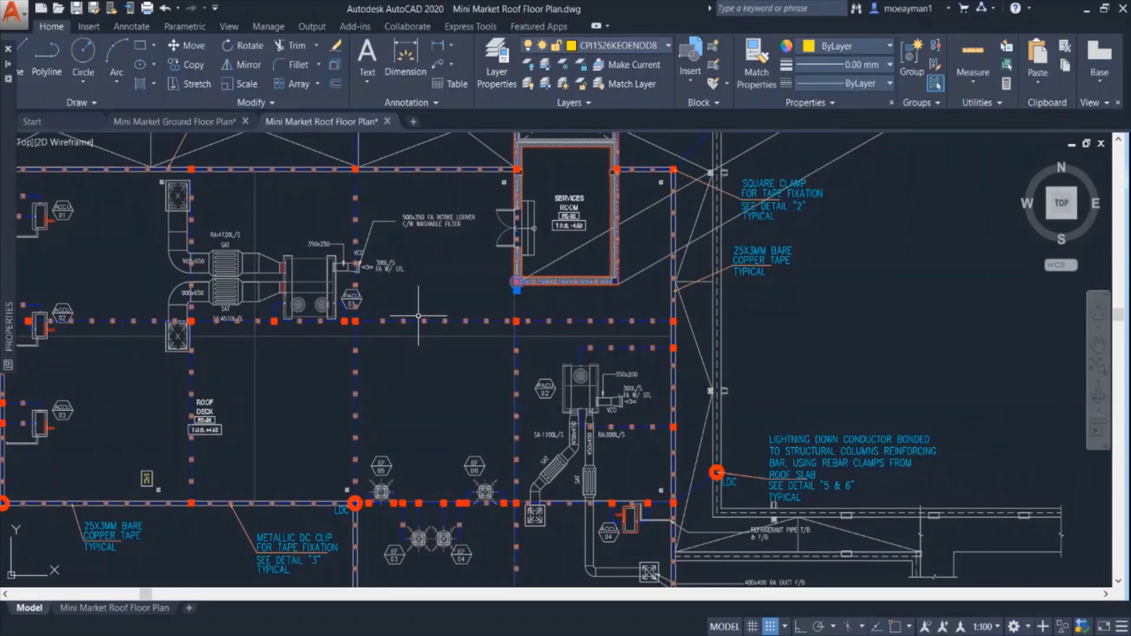
middle_click_drag(413, 318, 472, 324)
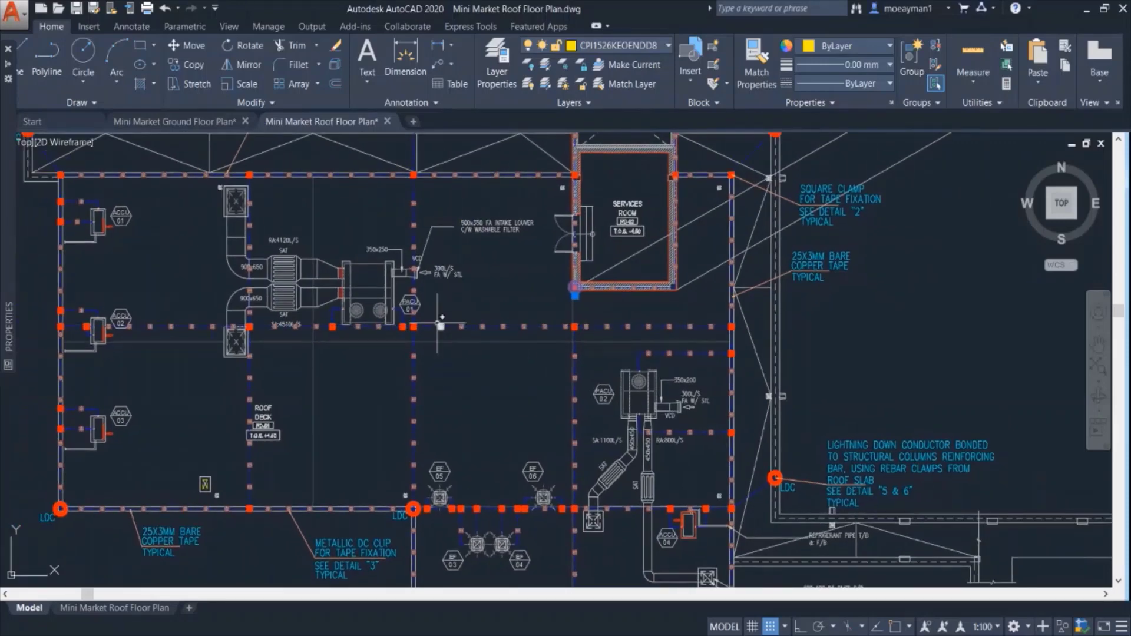
middle_click_drag(348, 340, 363, 347)
scroll(366, 344, "up", 4)
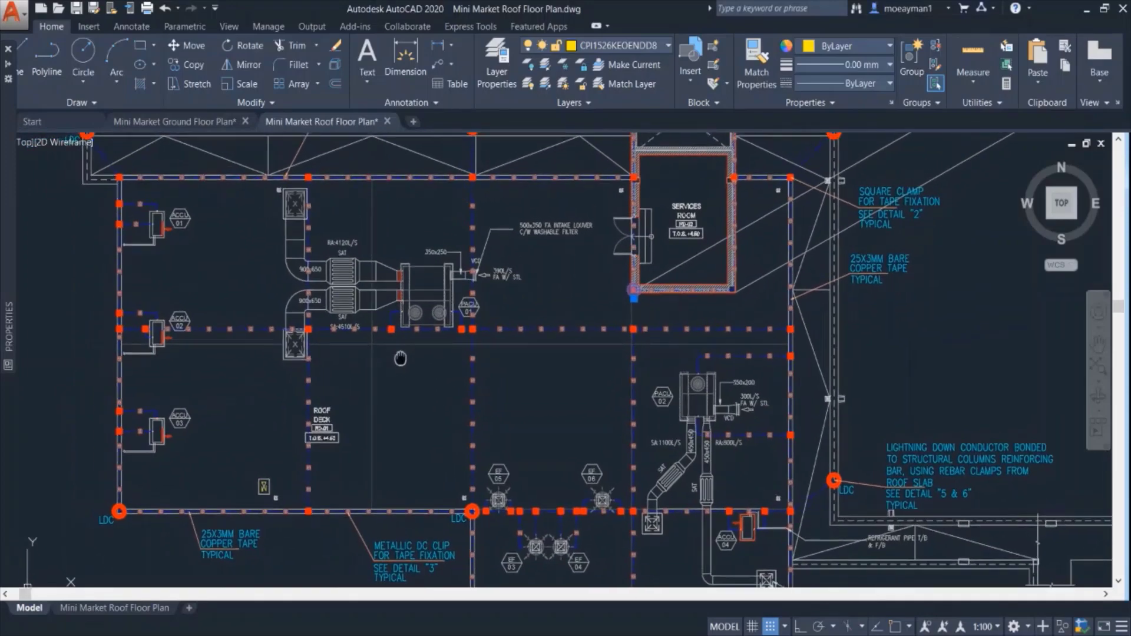
scroll(418, 387, "down", 3)
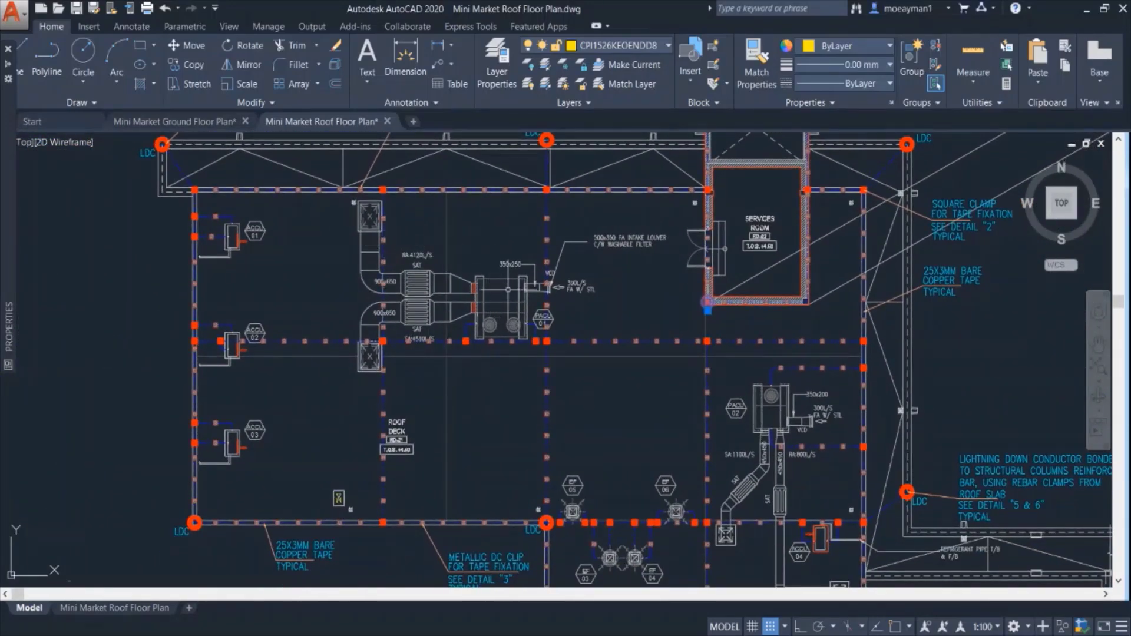
scroll(509, 290, "up", 2)
- Zoom around the whole PACU 01 duct layout and shift the view toward PACU 02
scroll(481, 318, "up", 6)
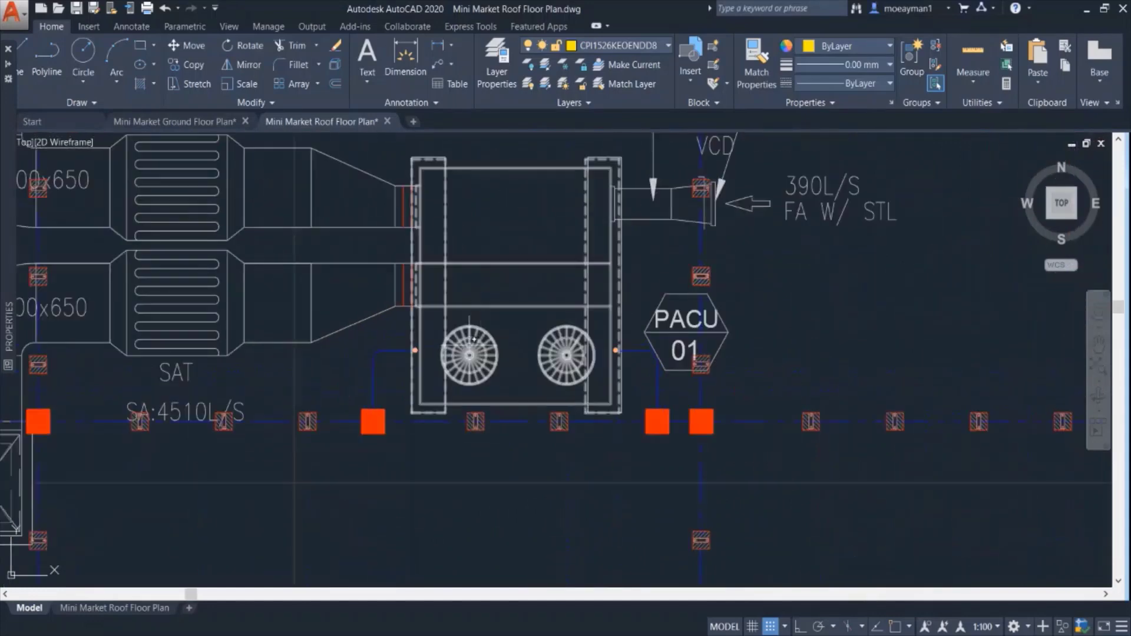
scroll(455, 312, "up", 2)
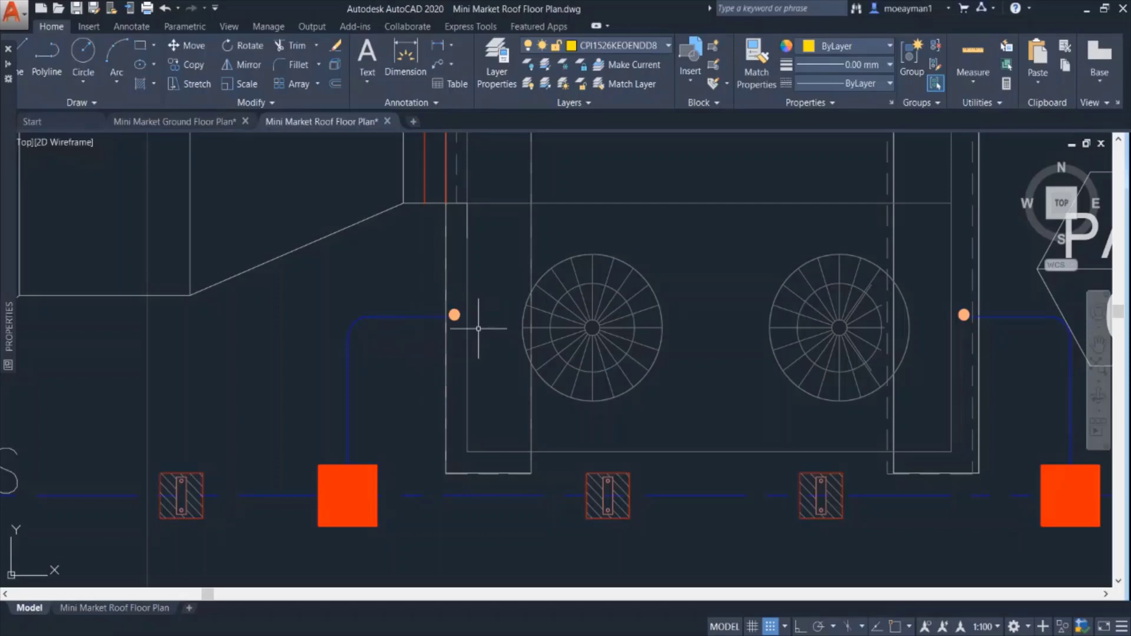
scroll(346, 485, "down", 6)
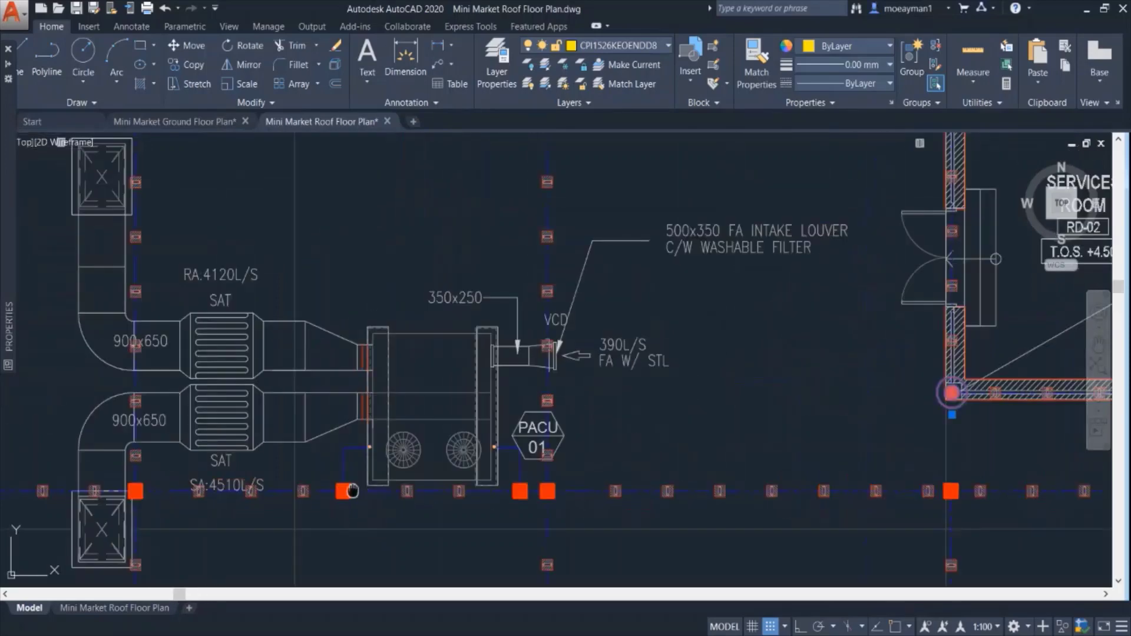
middle_click_drag(346, 485, 433, 394)
scroll(433, 394, "down", 8)
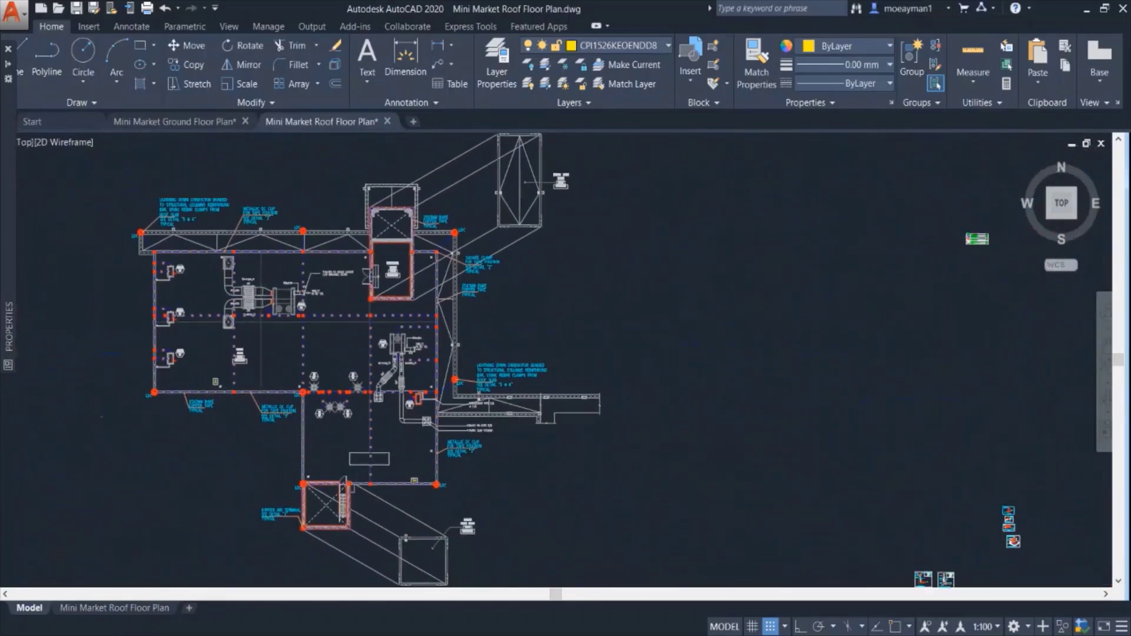
scroll(330, 387, "up", 5)
middle_click_drag(432, 468, 432, 444)
scroll(468, 253, "up", 6)
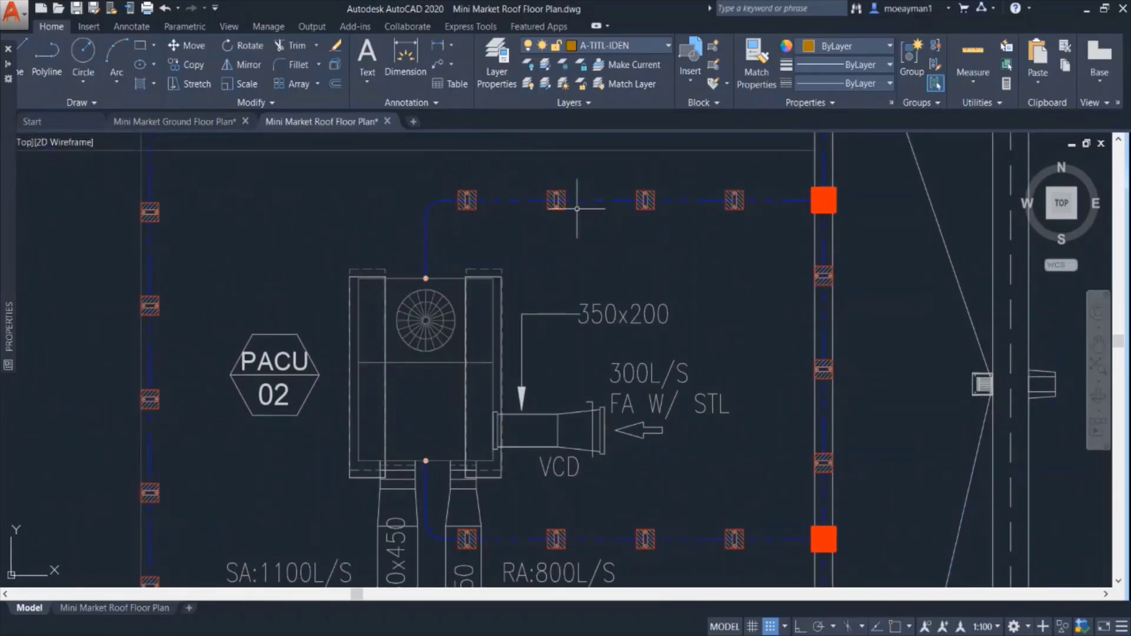
- Centre the services room, check the roof plan's west edge, then zoom out beside the plan
scroll(405, 296, "down", 3)
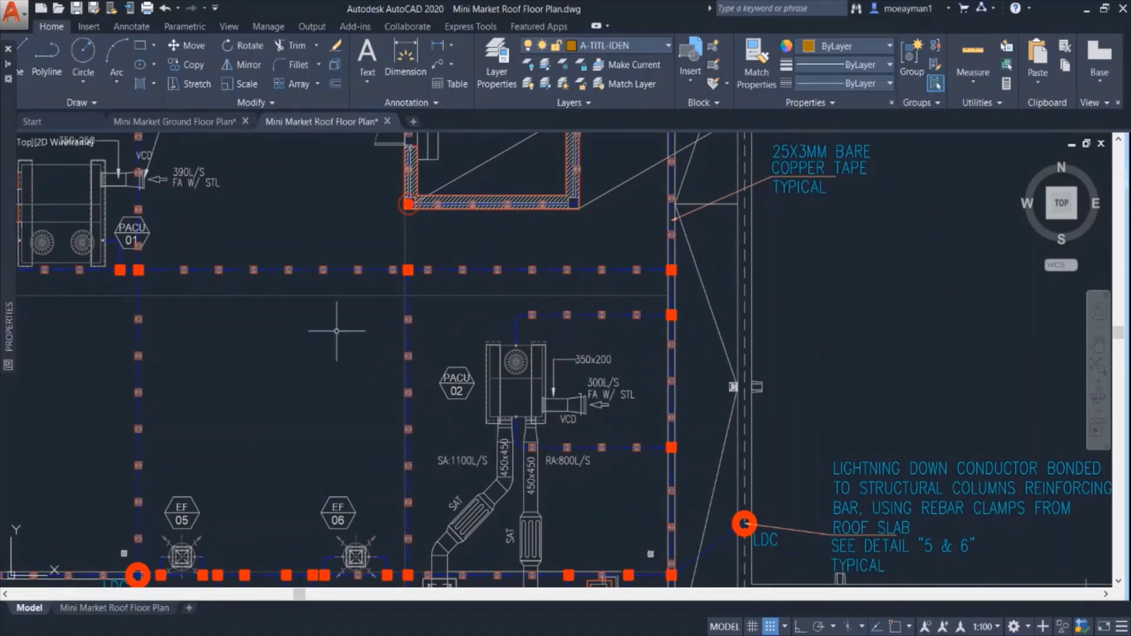
scroll(220, 313, "down", 1)
scroll(310, 269, "down", 1)
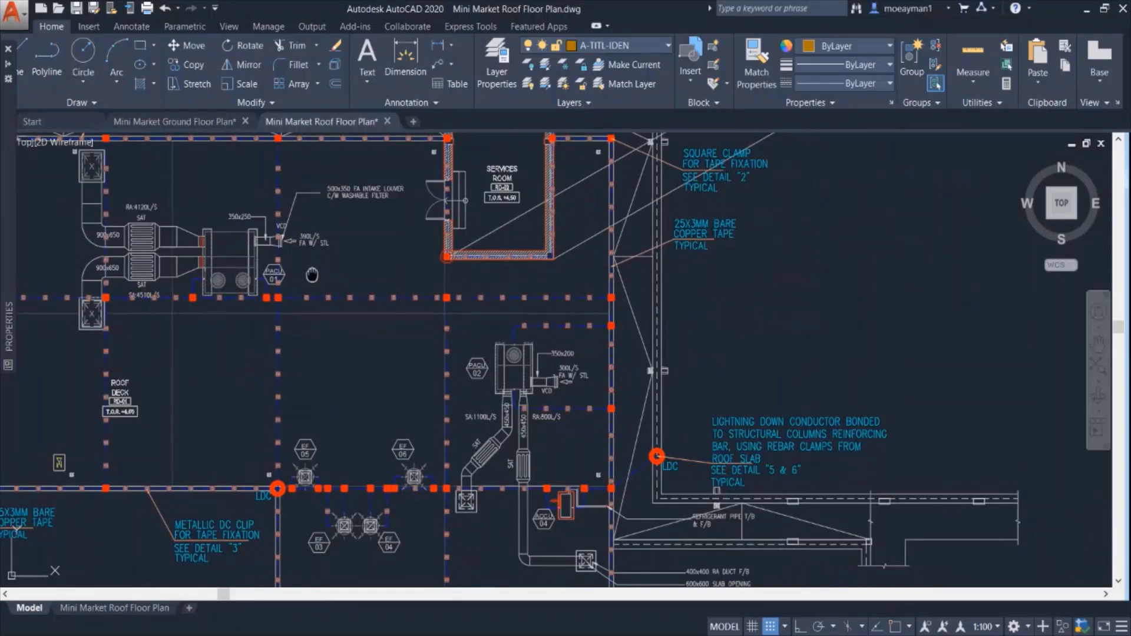
middle_click_drag(369, 242, 470, 301)
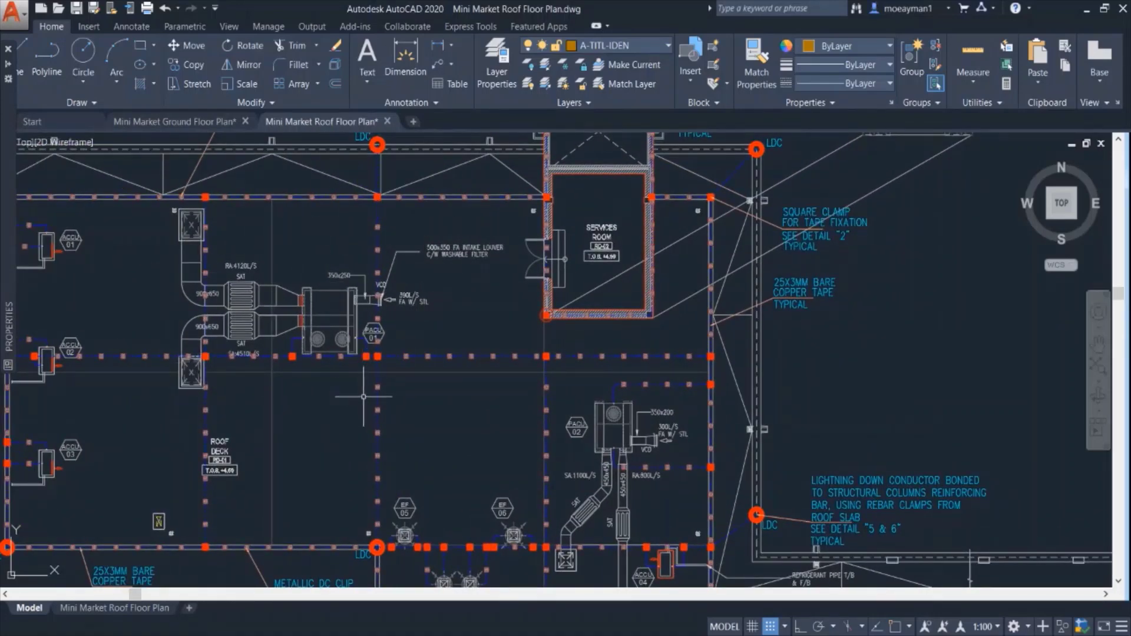
middle_click_drag(305, 418, 428, 418)
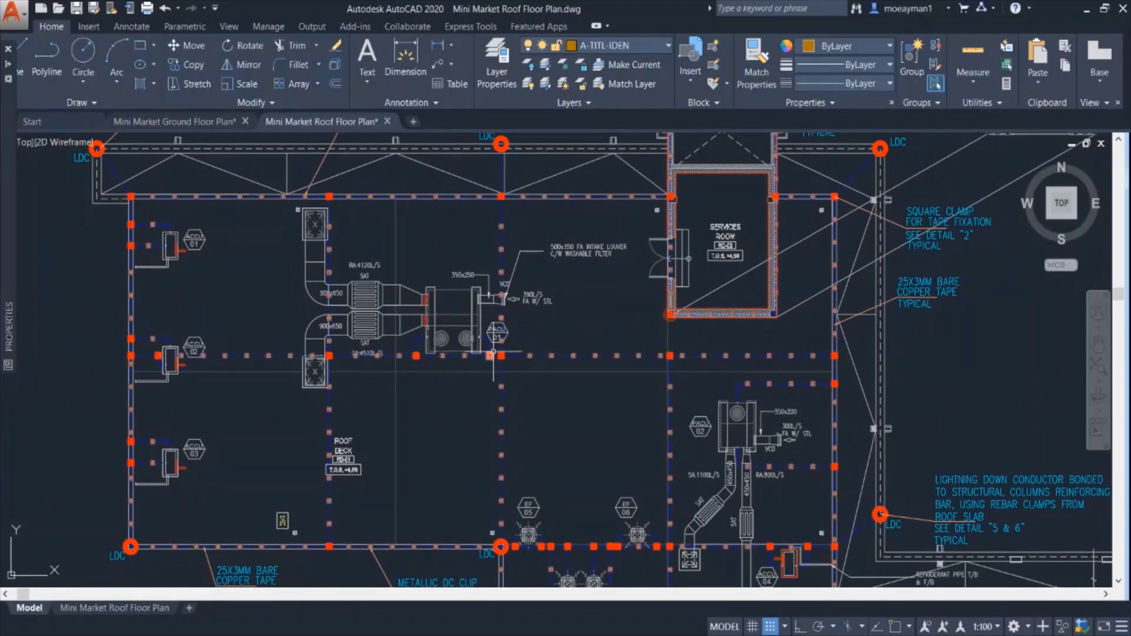
middle_click_drag(503, 369, 403, 361)
scroll(413, 361, "down", 2)
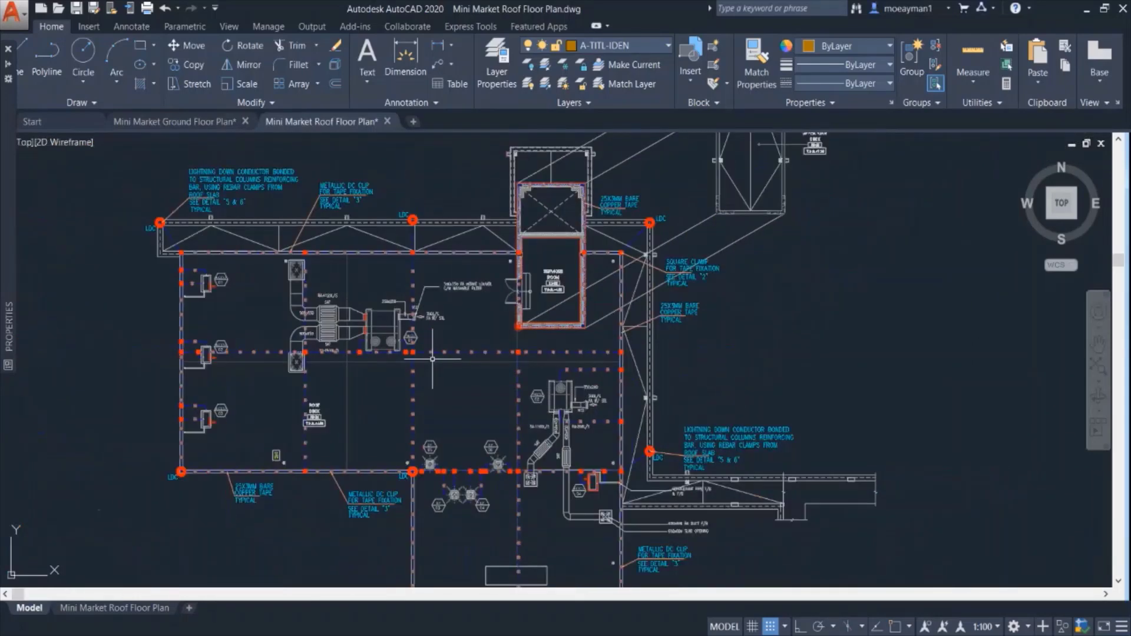
scroll(589, 354, "down", 4)
- Pan to the detail blocks beside the plan and zoom in on Detail 1, Air Terminal & Base
middle_click_drag(791, 426, 600, 323)
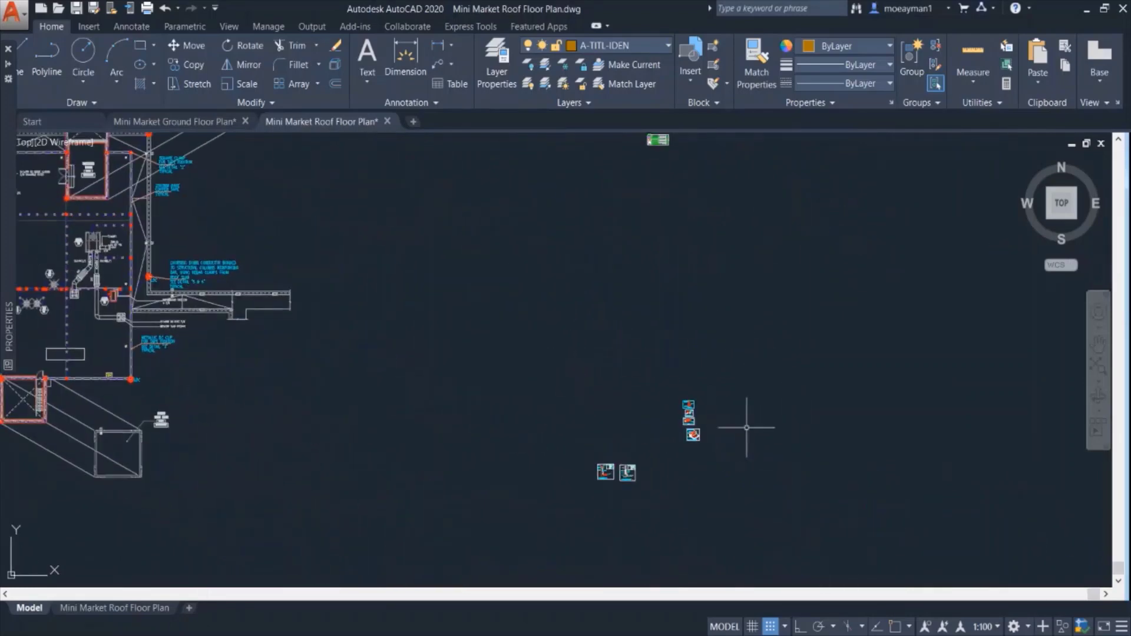
scroll(708, 404, "up", 4)
middle_click_drag(708, 405, 608, 374)
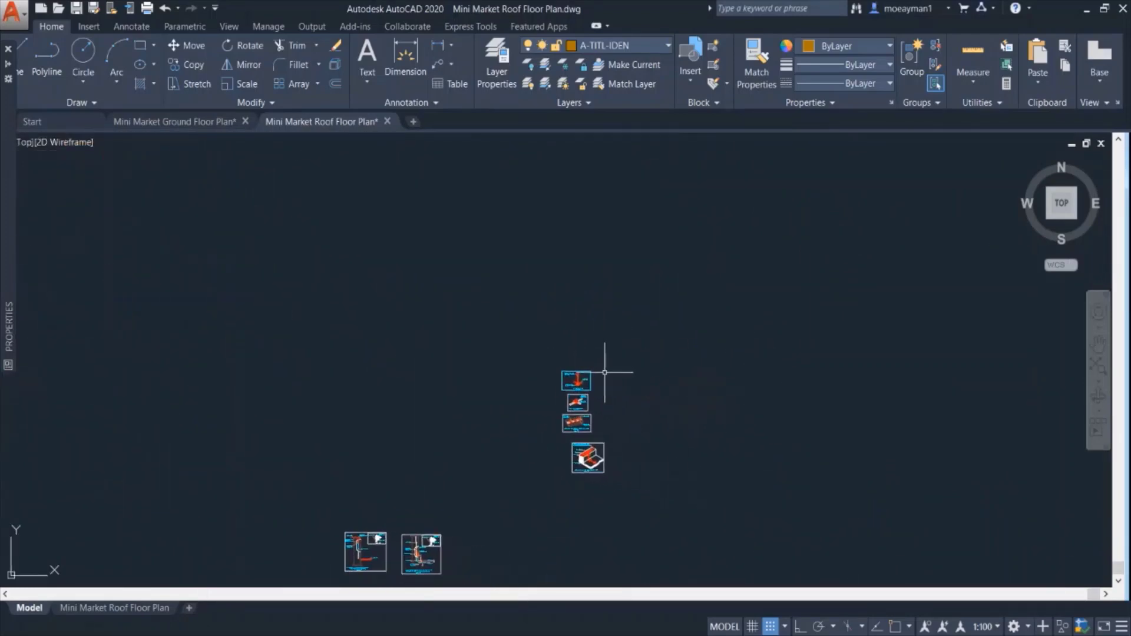
scroll(587, 375, "up", 2)
scroll(587, 377, "up", 4)
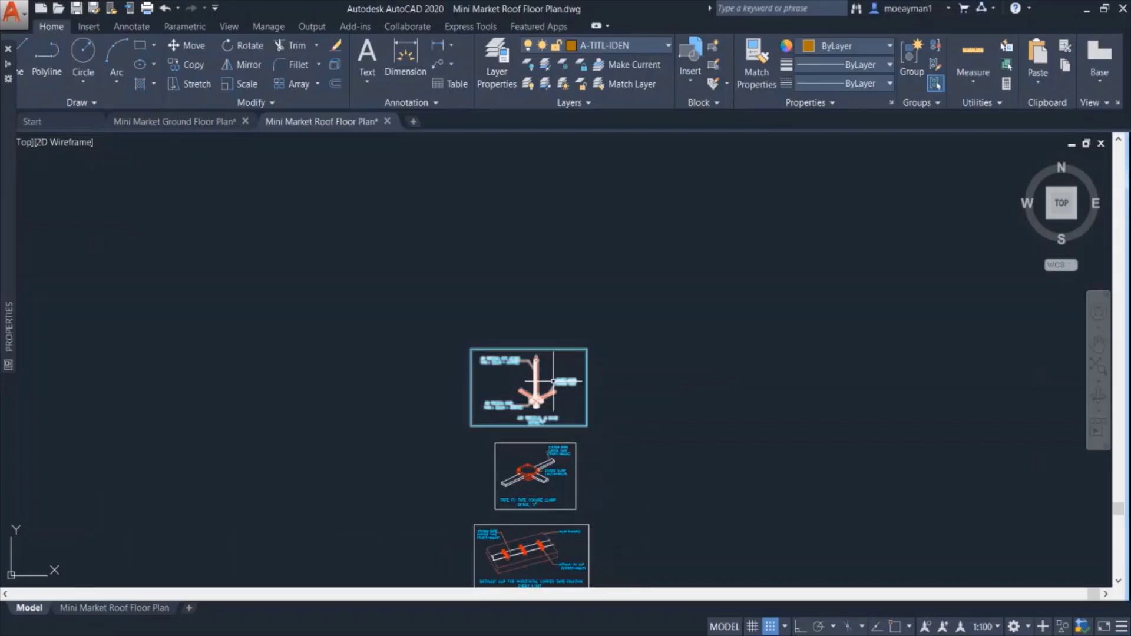
scroll(559, 382, "up", 4)
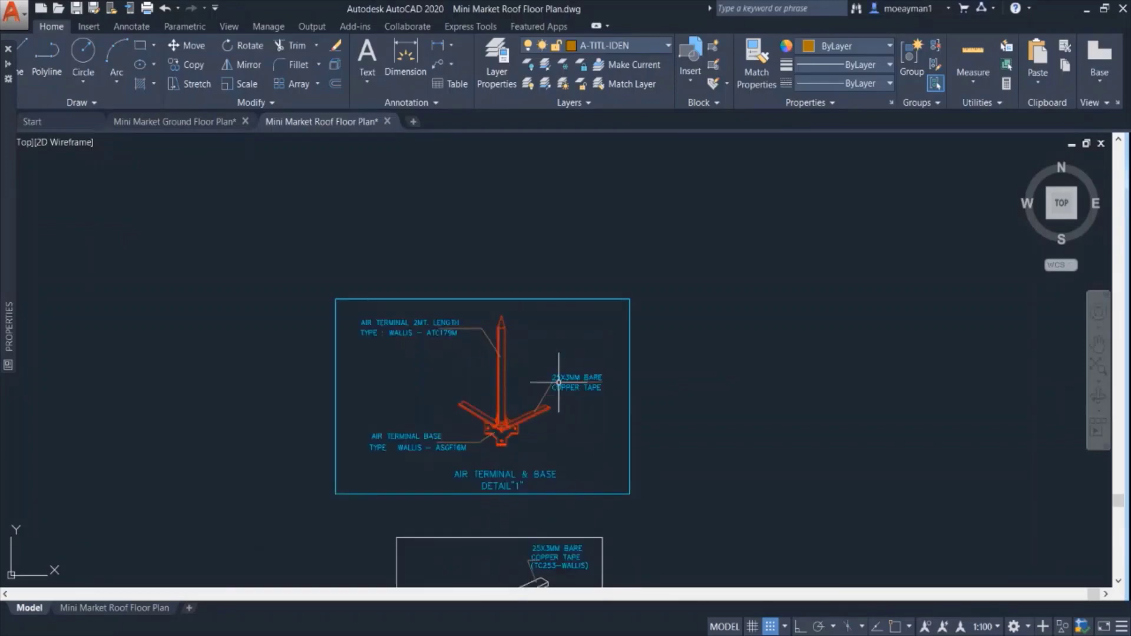
scroll(541, 387, "up", 2)
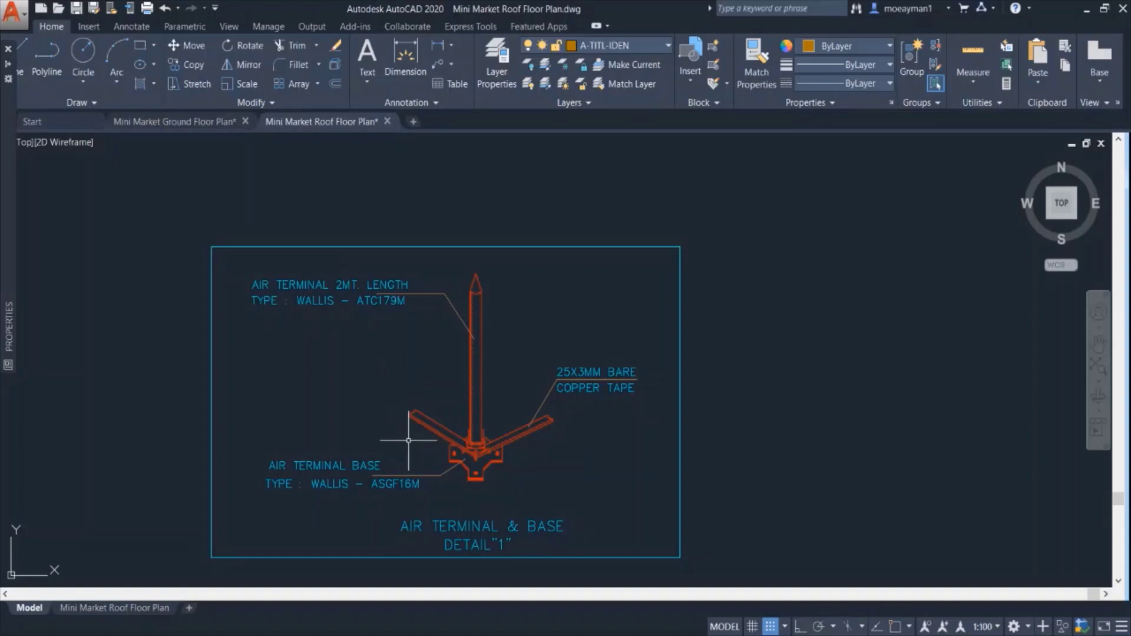
scroll(409, 442, "up", 3)
- Pan down to Detail 2, the tape-to-tape square clamp, and its title
middle_click_drag(410, 441, 436, 237)
middle_click_drag(453, 446, 448, 274)
middle_click_drag(484, 486, 458, 377)
- Zoom in on Detail 3's metallic DC clips every 1.0MT, then pan to Detail 4's mesh network installation
scroll(466, 384, "down", 2)
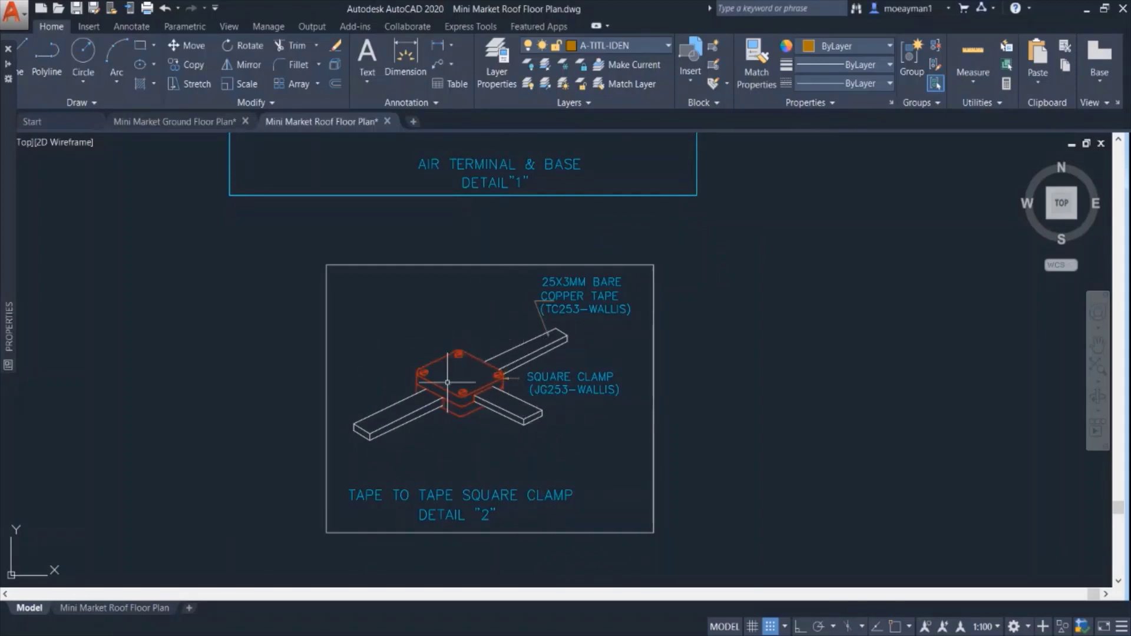
scroll(451, 378, "down", 4)
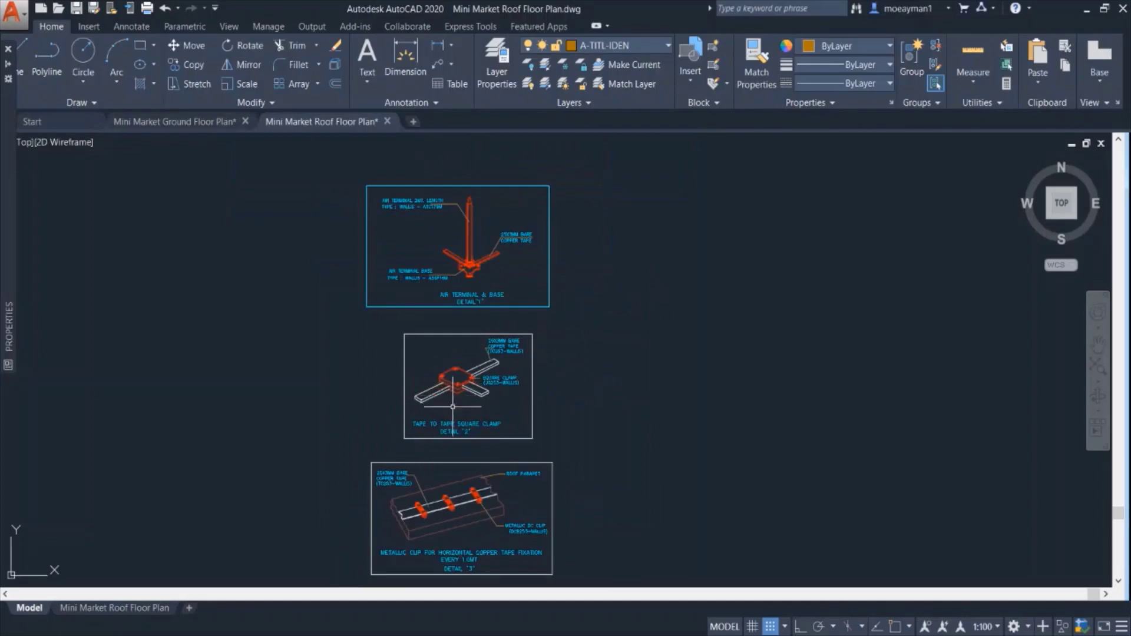
middle_click_drag(452, 407, 452, 337)
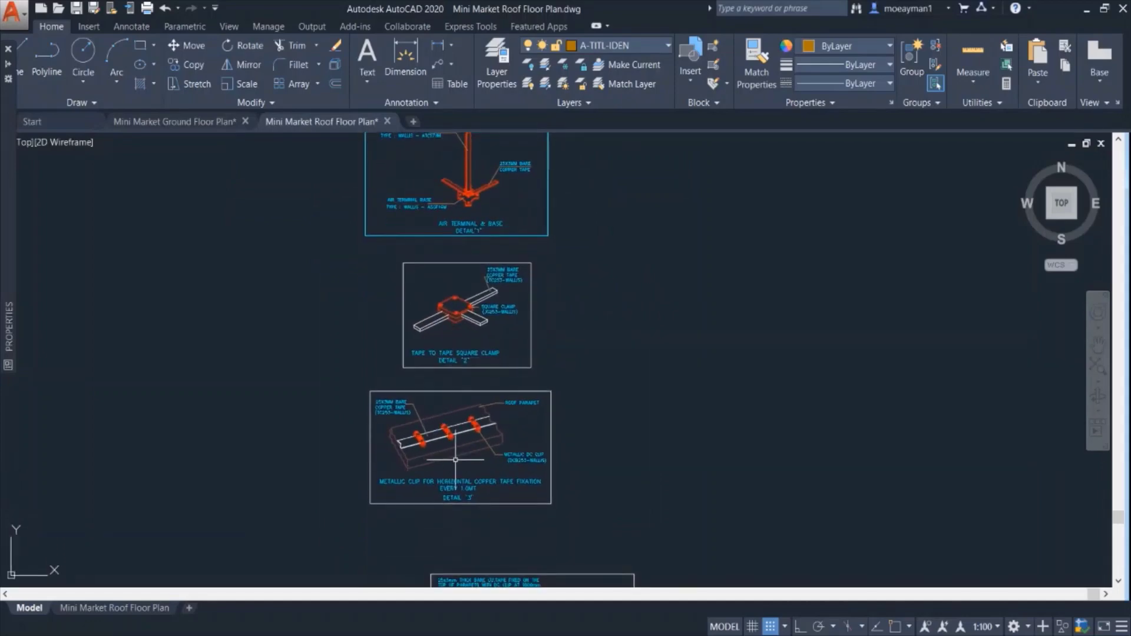
scroll(455, 459, "up", 2)
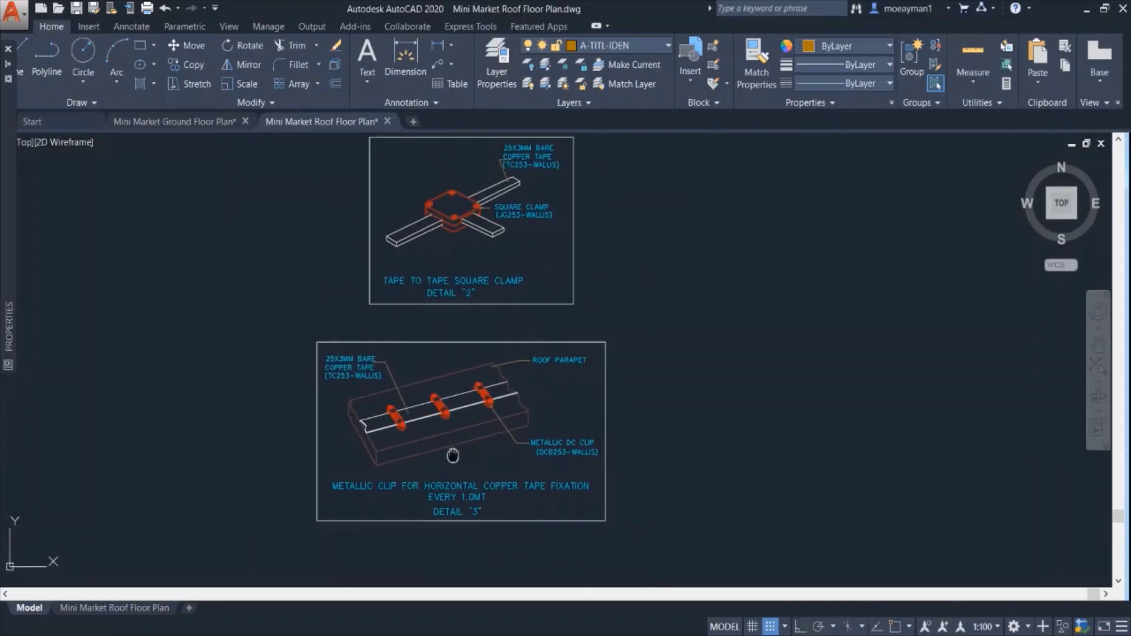
middle_click_drag(454, 462, 454, 449)
scroll(453, 450, "up", 2)
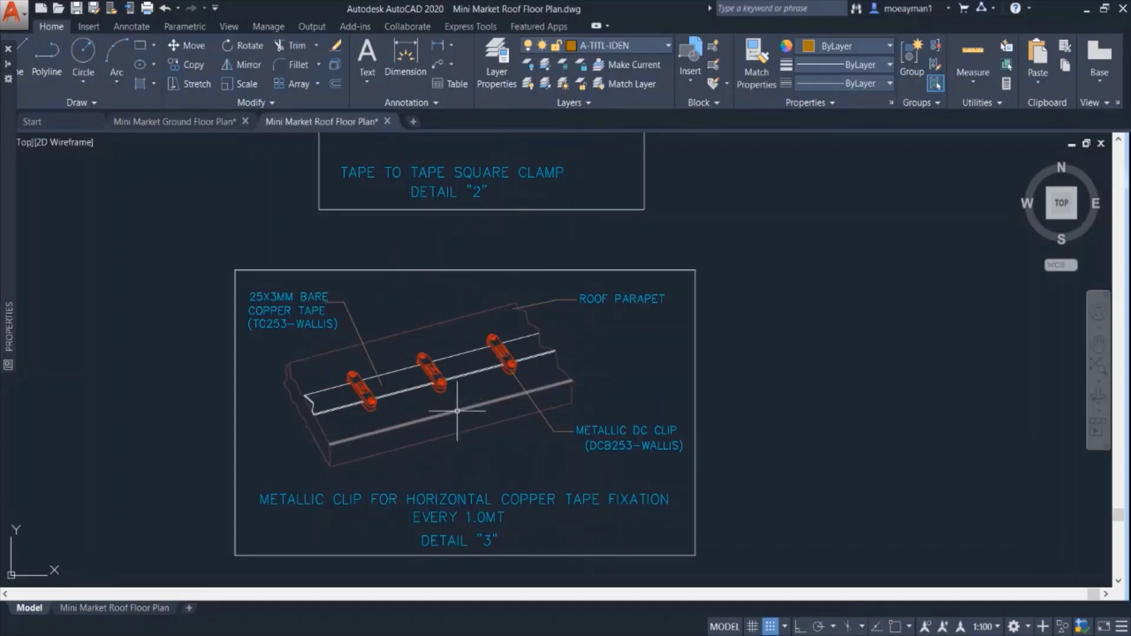
scroll(449, 454, "down", 4)
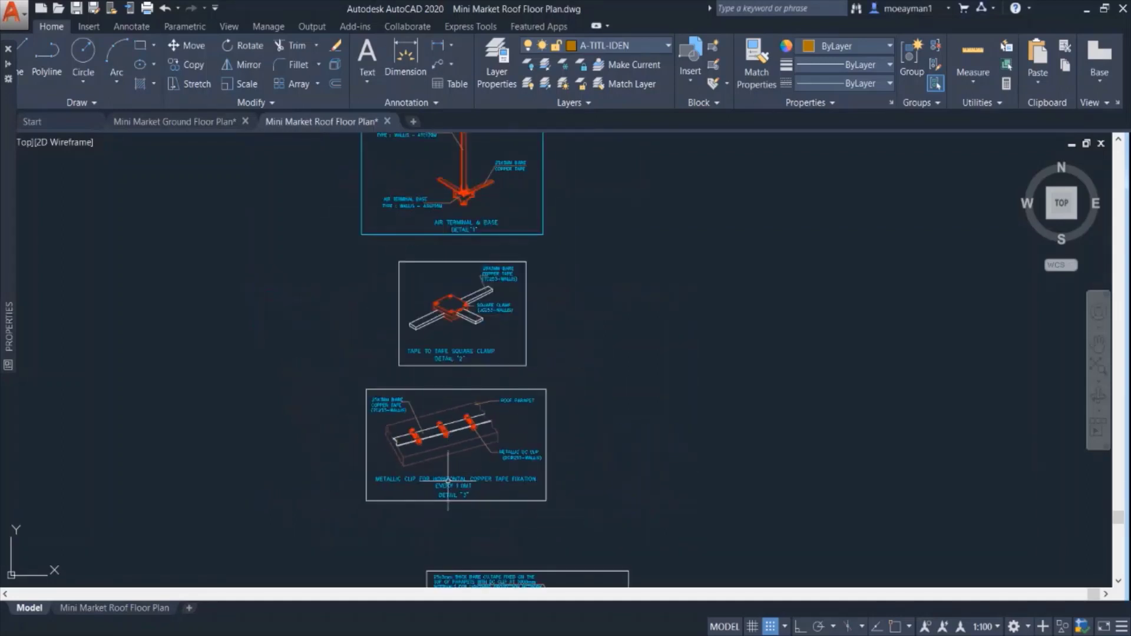
middle_click_drag(452, 454, 450, 310)
- Zoom into Detail 4's square tape clamp, then zoom back out to show all detail frames
middle_click_drag(463, 542, 449, 479)
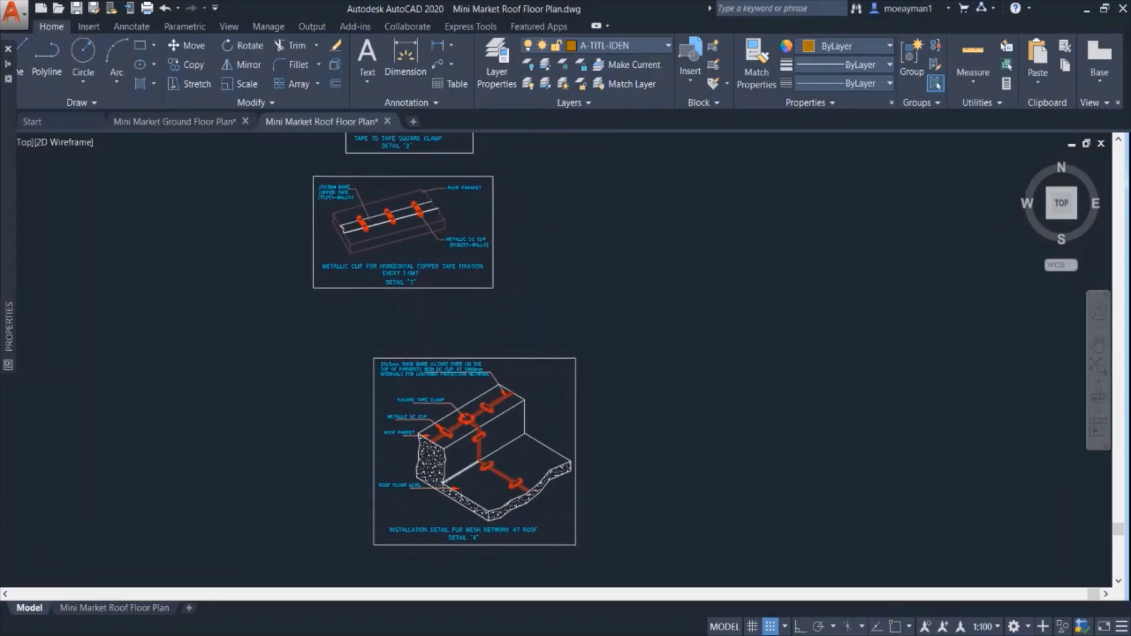
scroll(479, 454, "up", 2)
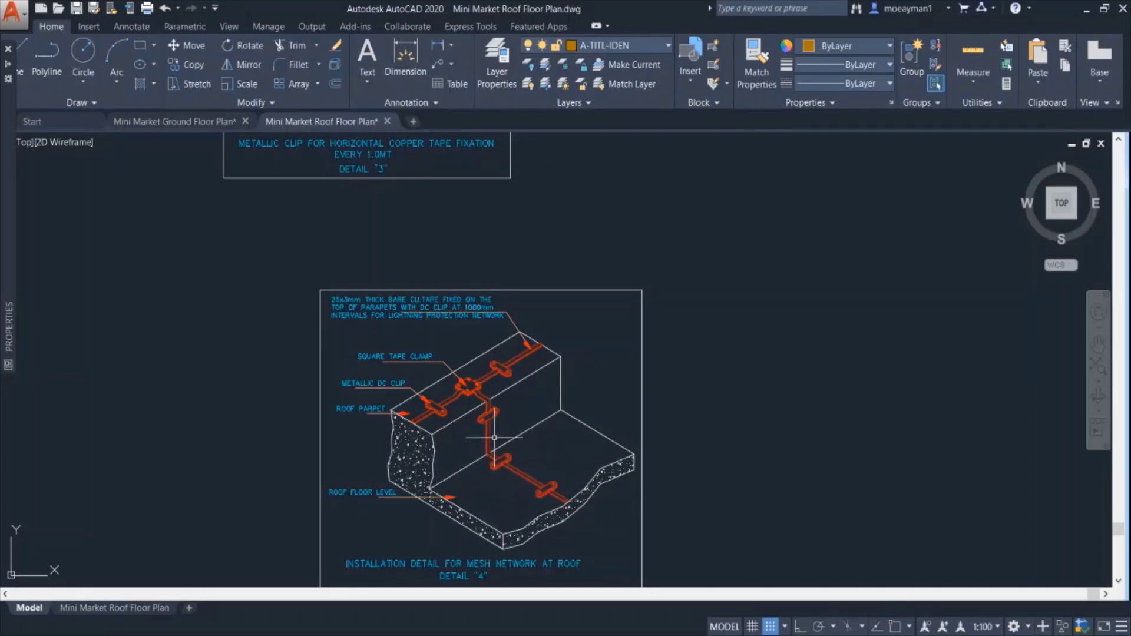
scroll(463, 396, "up", 3)
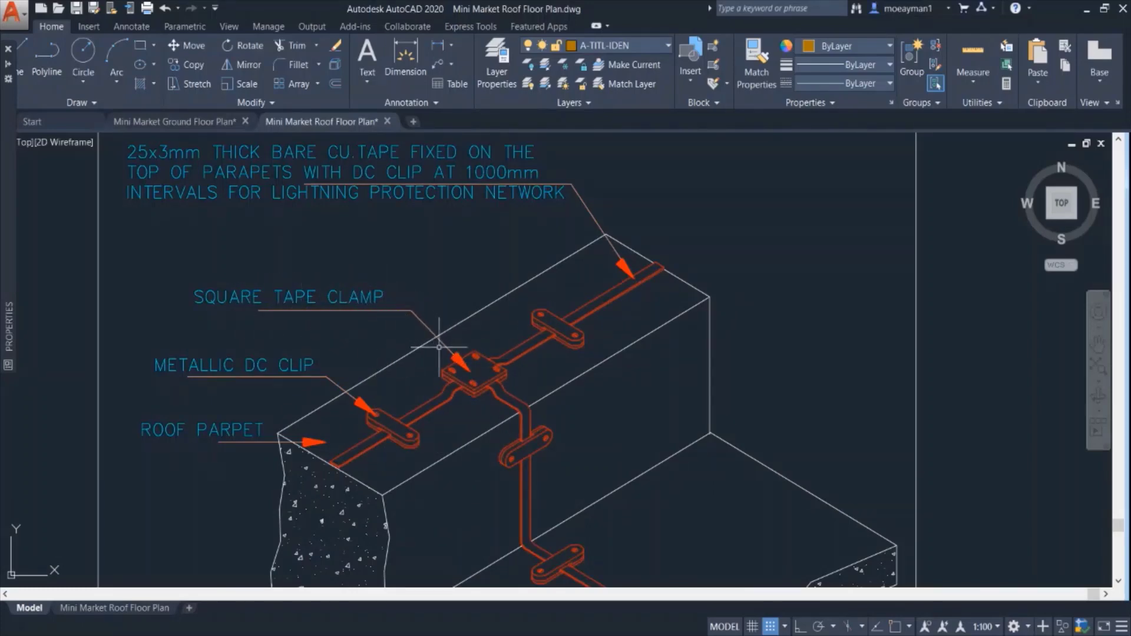
scroll(439, 347, "down", 4)
scroll(449, 404, "down", 5)
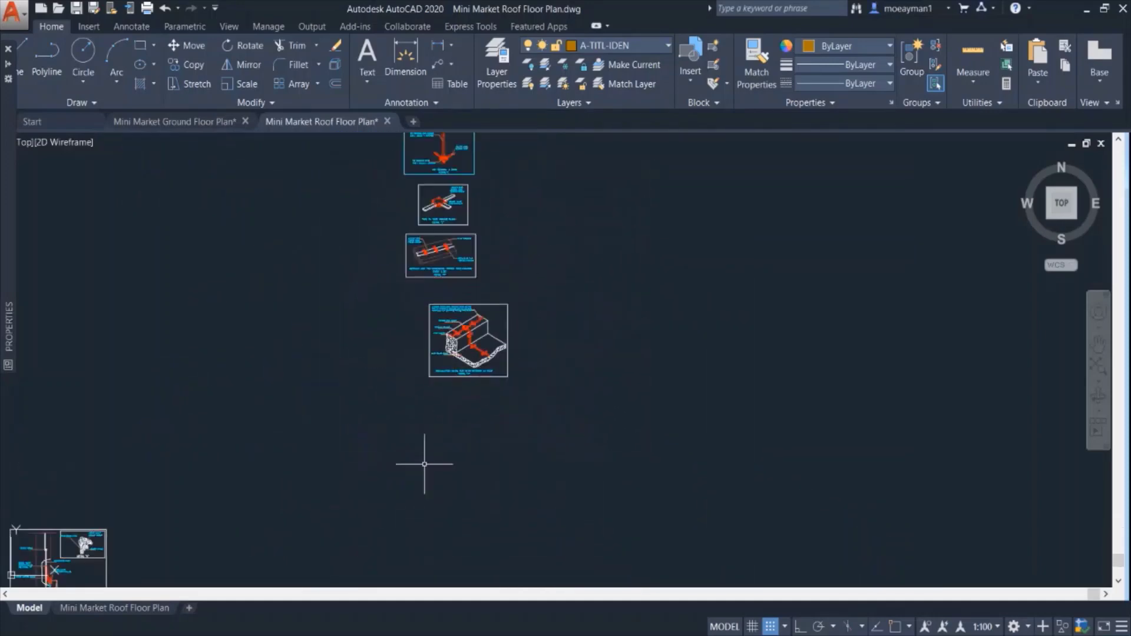
- Bring the remaining Details 5 and 6 into view and centre them
middle_click_drag(424, 454, 610, 318)
middle_click_drag(256, 412, 467, 384)
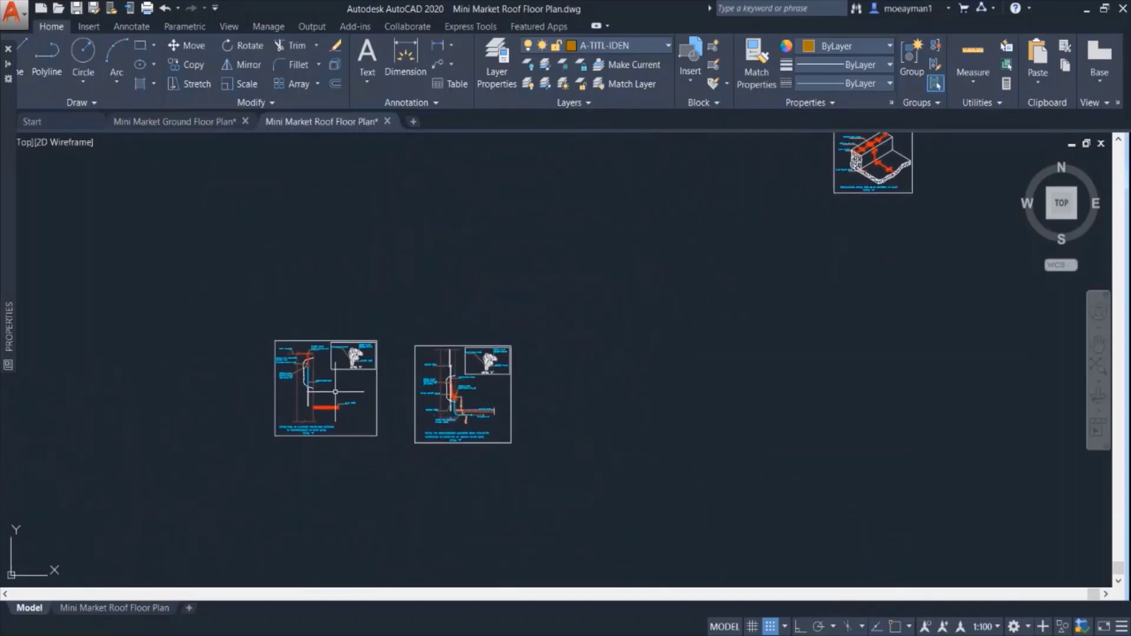
scroll(333, 394, "up", 2)
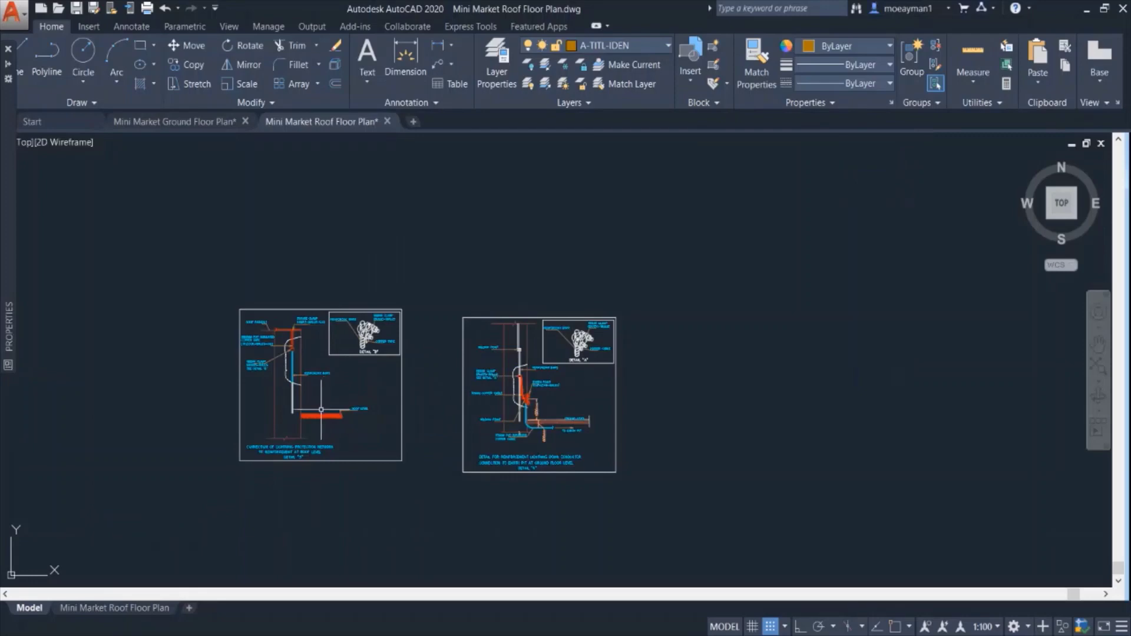
middle_click_drag(319, 414, 380, 443)
scroll(337, 421, "up", 2)
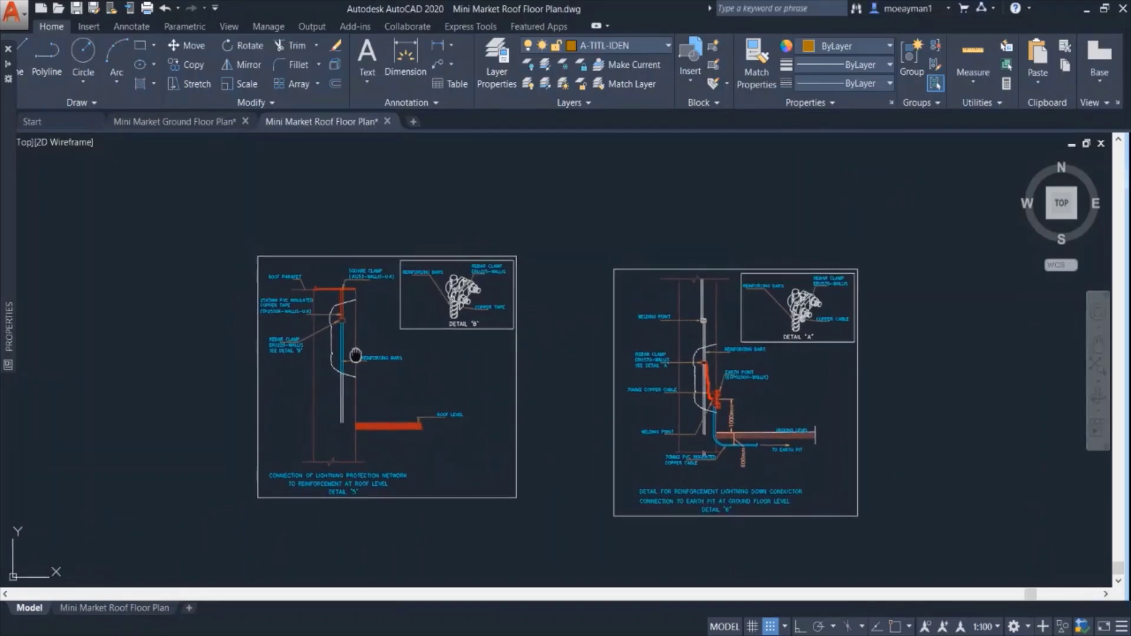
scroll(372, 330, "up", 2)
scroll(372, 330, "up", 2)
scroll(388, 413, "down", 2)
- Centre and zoom into the roof-level connection Detail 5
middle_click_drag(462, 434, 472, 371)
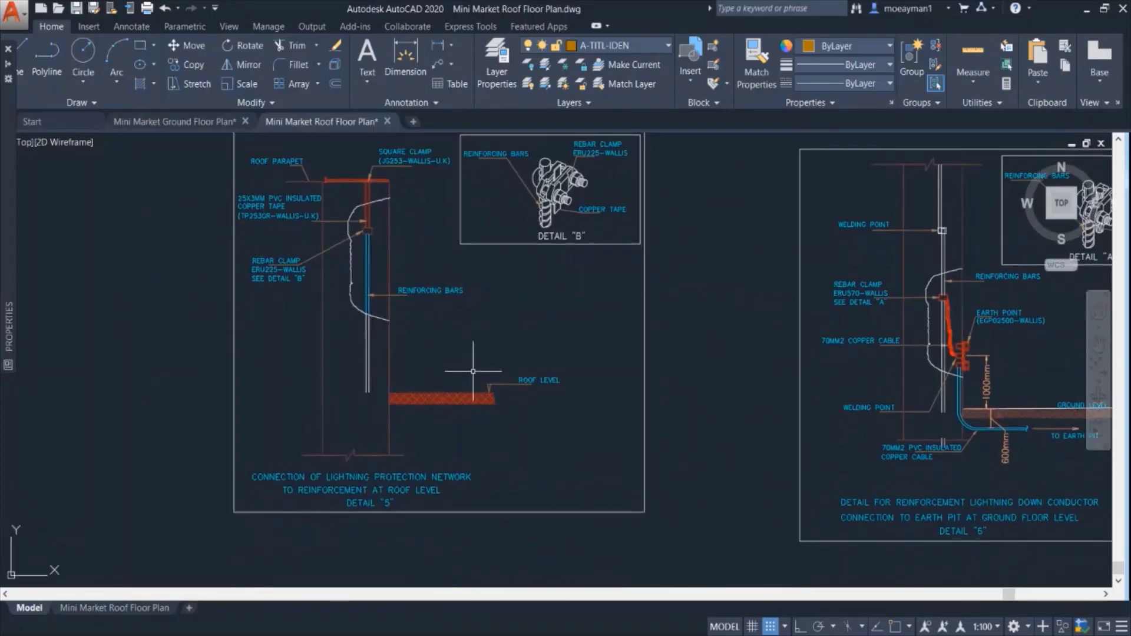
middle_click_drag(408, 292, 452, 350)
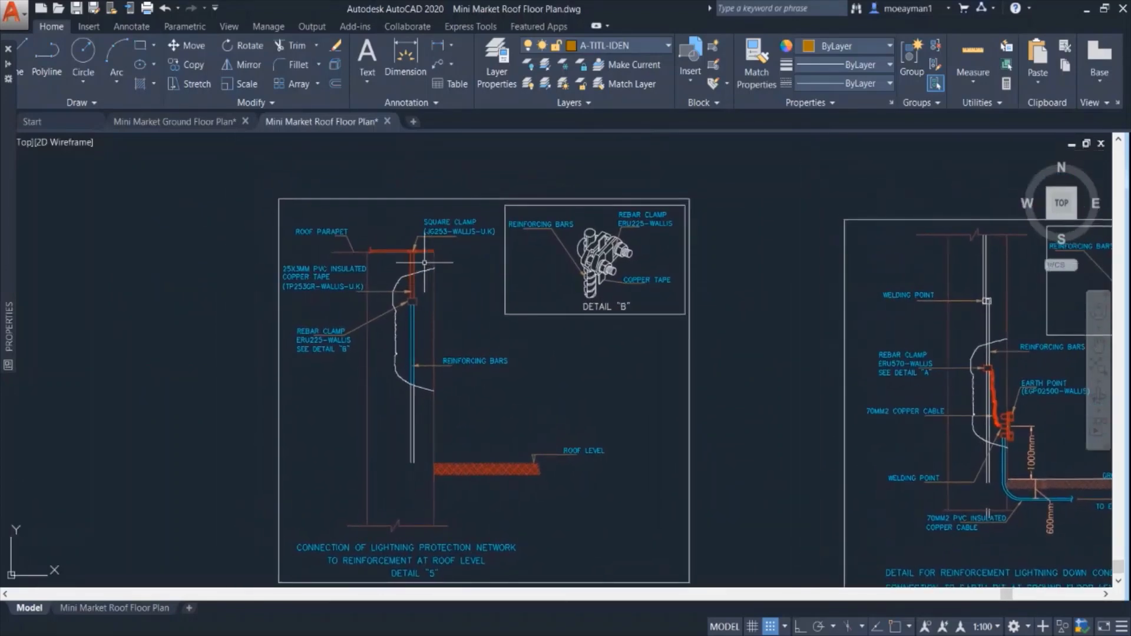
scroll(418, 259, "up", 5)
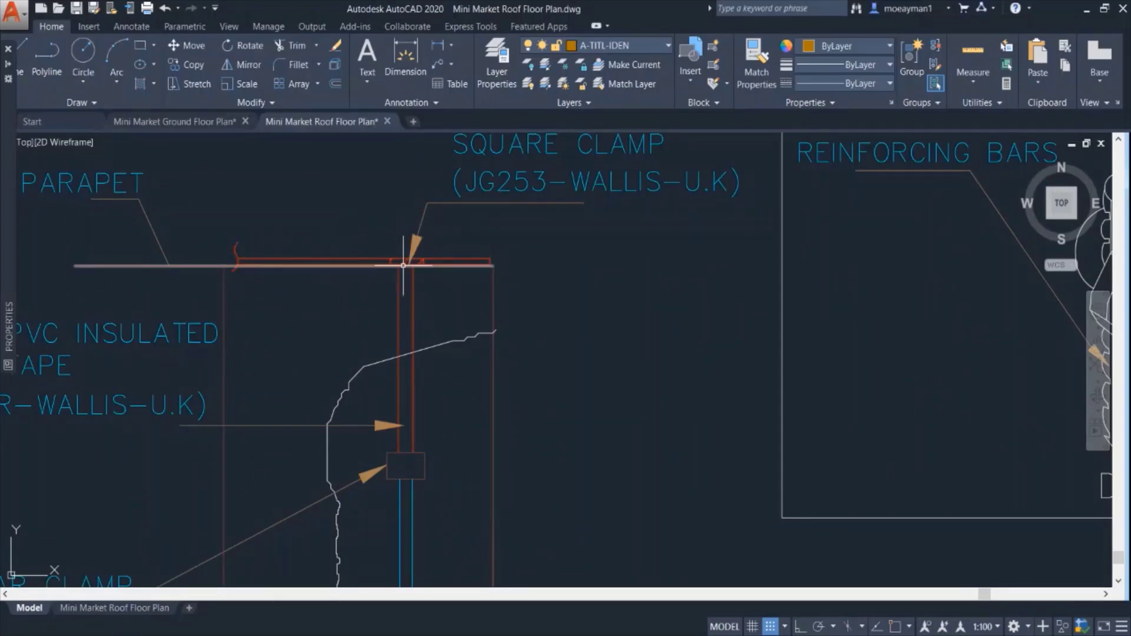
scroll(409, 355, "down", 3)
- Inspect the Detail B rebar clamp closely, then return to the roof parapet section
middle_click_drag(411, 421, 423, 335)
mouse_move(428, 414)
middle_mouse_down()
mouse_move(431, 314)
mouse_move(434, 343)
middle_mouse_up()
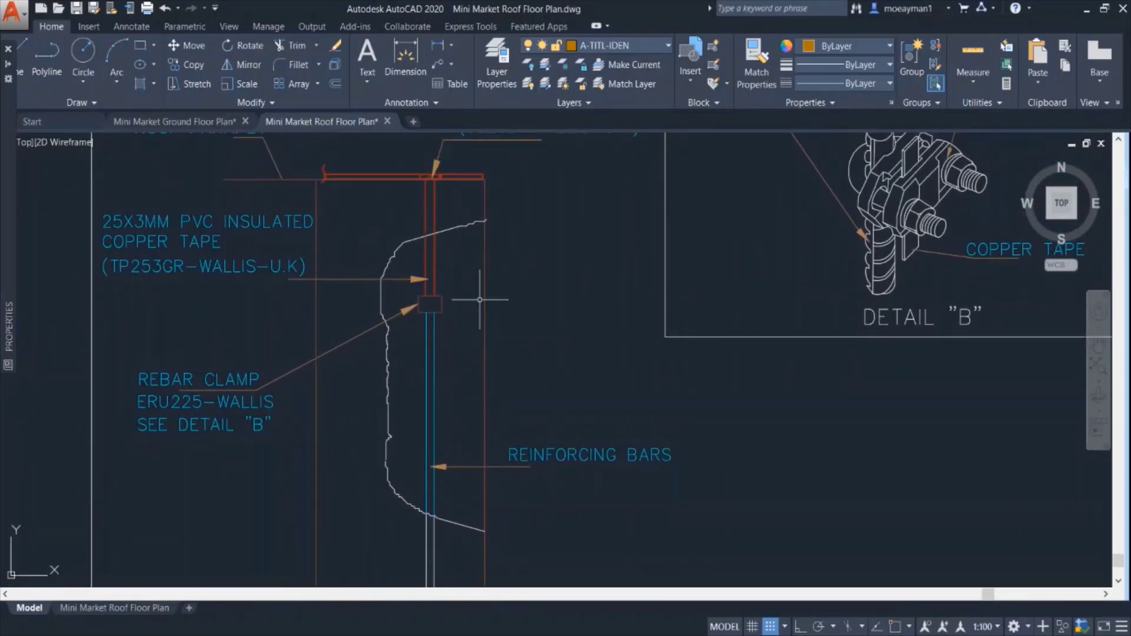
scroll(479, 300, "down", 3)
middle_click_drag(497, 277, 385, 353)
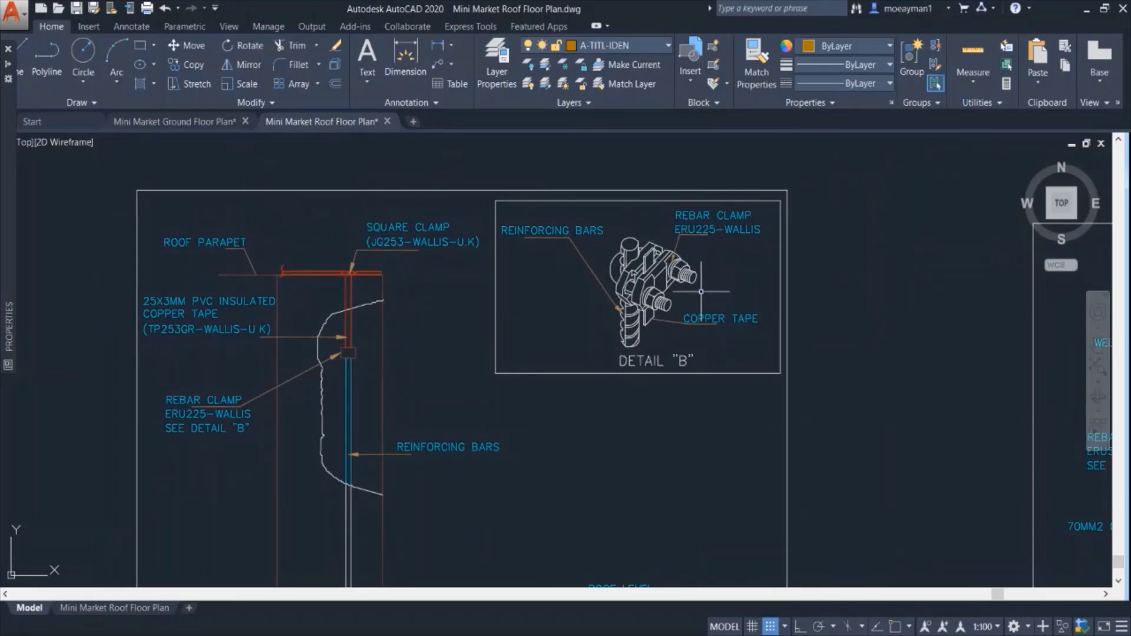
scroll(648, 257, "up", 4)
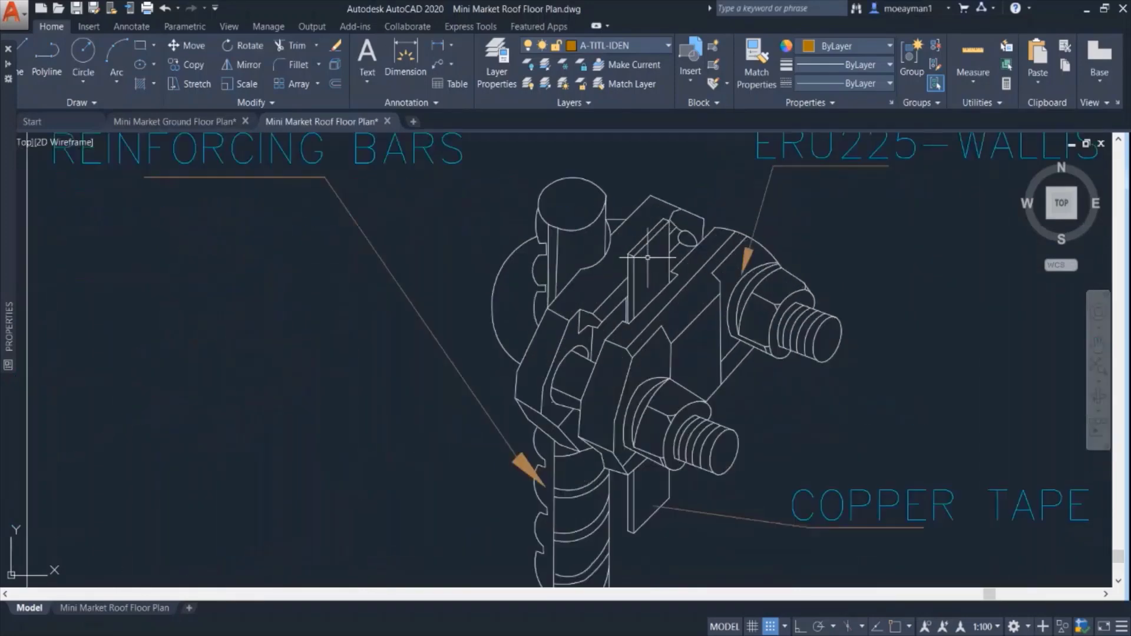
middle_click_drag(648, 256, 648, 283)
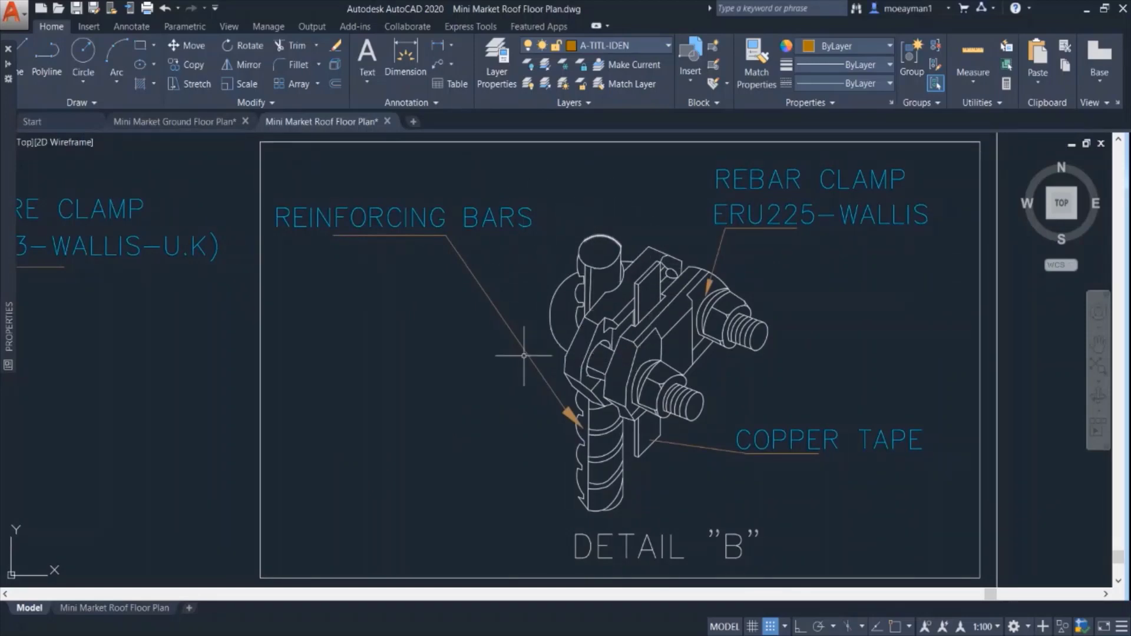
scroll(523, 355, "down", 4)
middle_click_drag(391, 384, 414, 267)
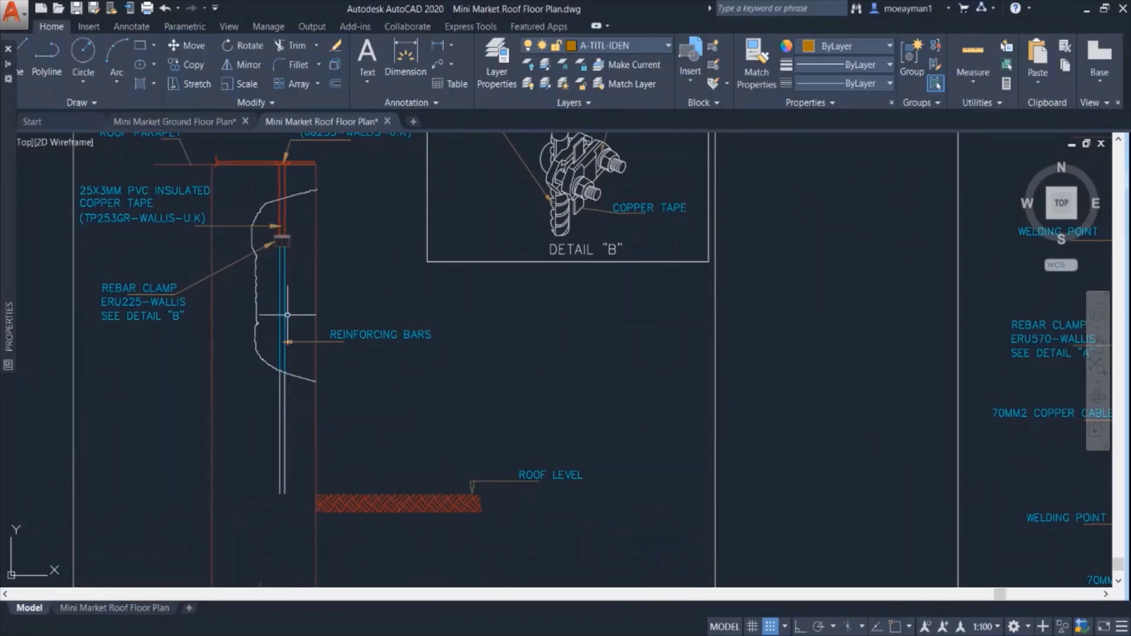
- Show Details 5 and 6 side by side, with Detail B and the roof level visible
scroll(466, 503, "down", 2)
mouse_move(465, 504)
middle_mouse_down()
mouse_move(276, 449)
mouse_move(117, 449)
middle_mouse_up()
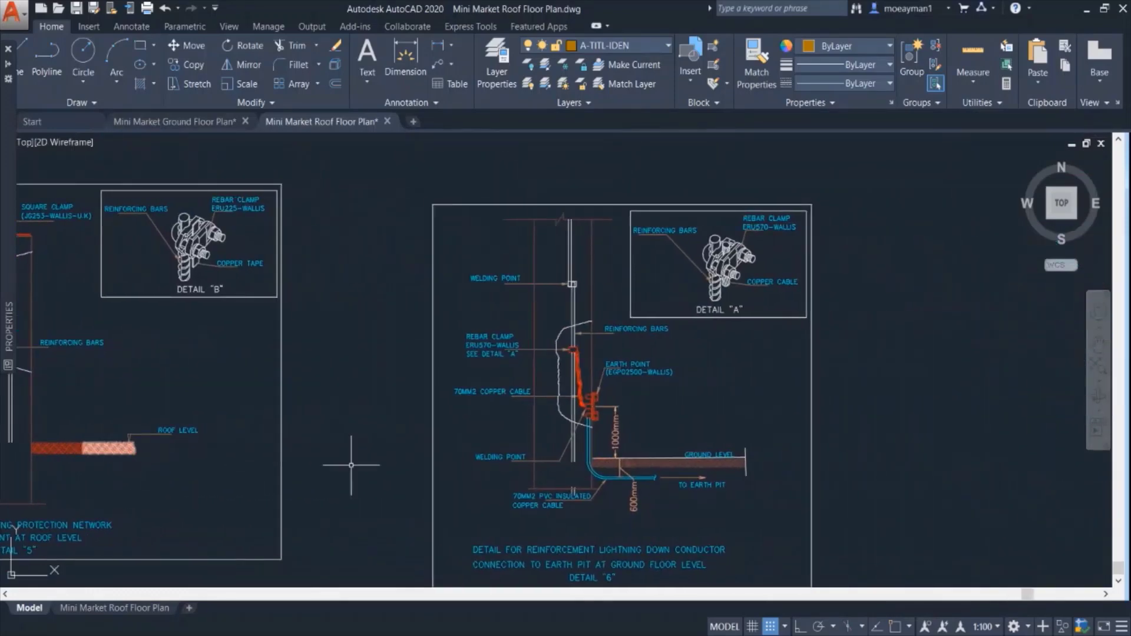
scroll(578, 298, "up", 2)
middle_click_drag(579, 298, 729, 313)
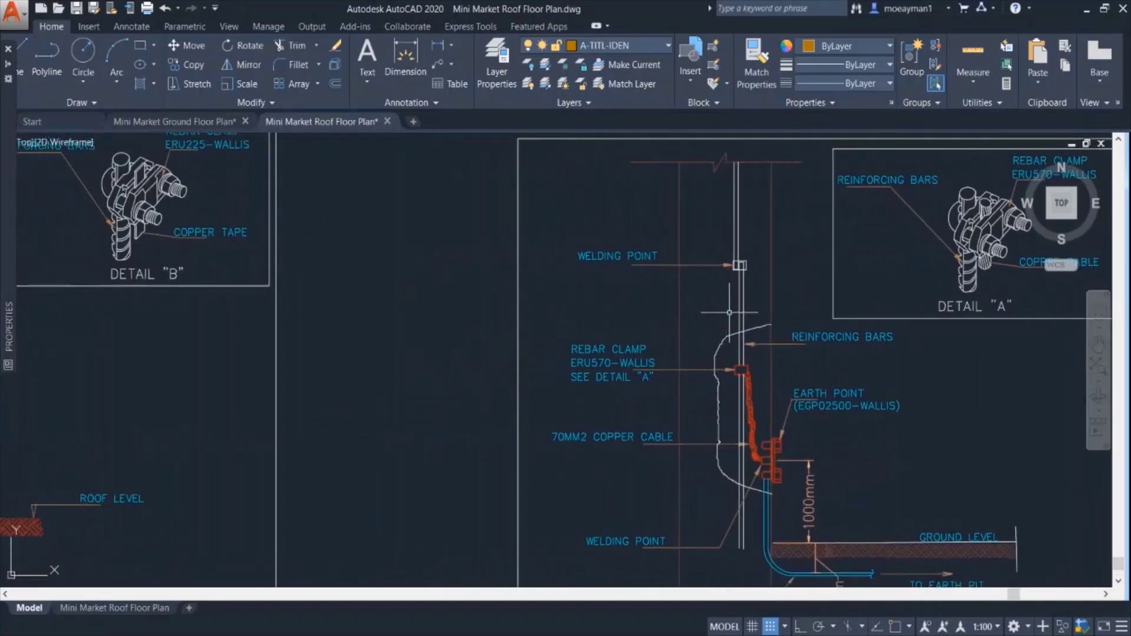
middle_click_drag(196, 340, 478, 323)
scroll(620, 344, "down", 2)
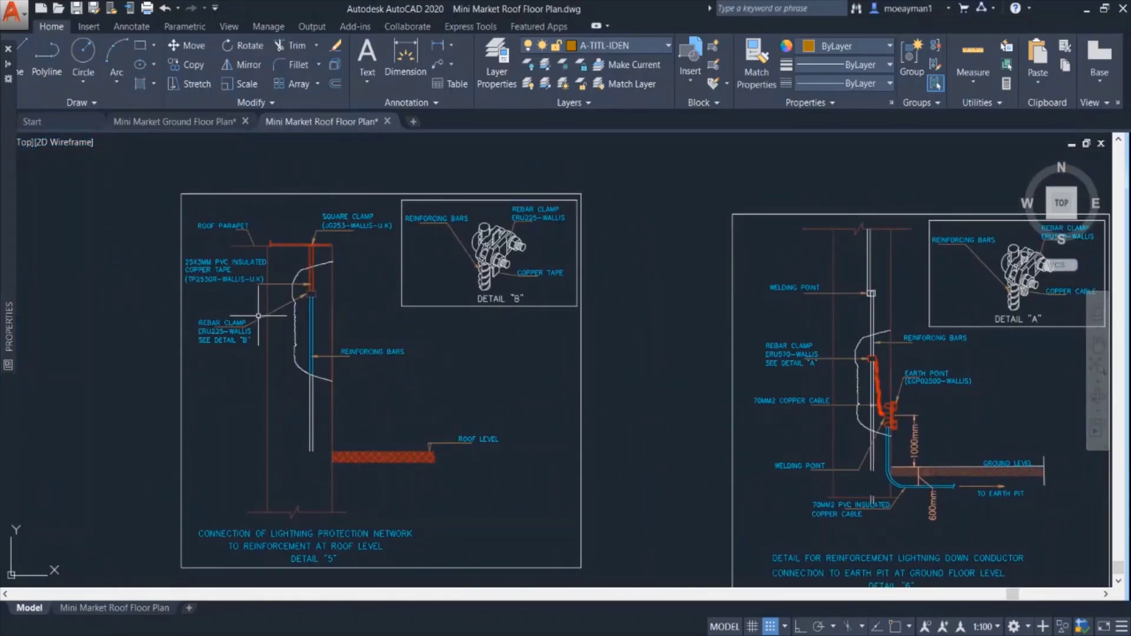
- Follow Detail 6 from earth point and welding point down to the earth pit, then zoom out
middle_click_drag(657, 362, 422, 399)
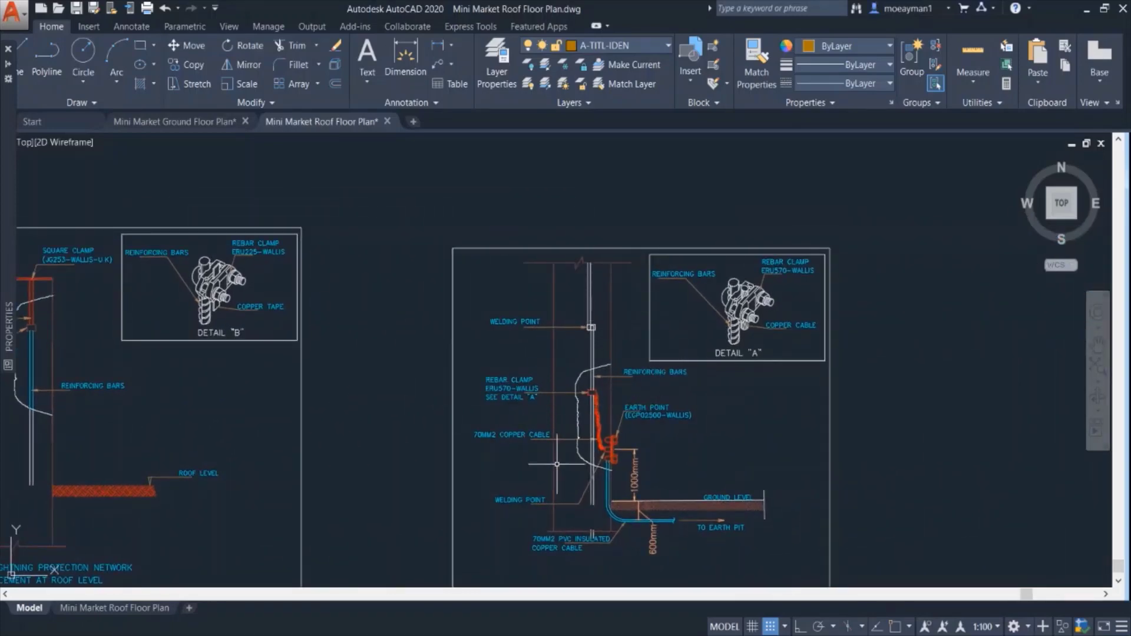
middle_click_drag(643, 467, 569, 422)
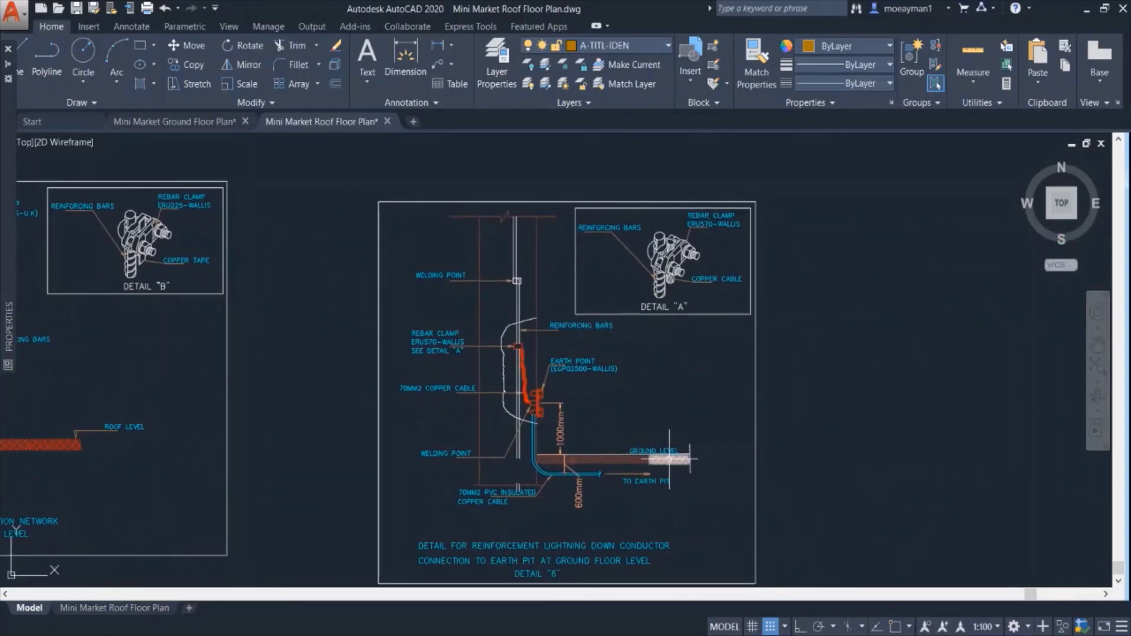
scroll(519, 254, "up", 4)
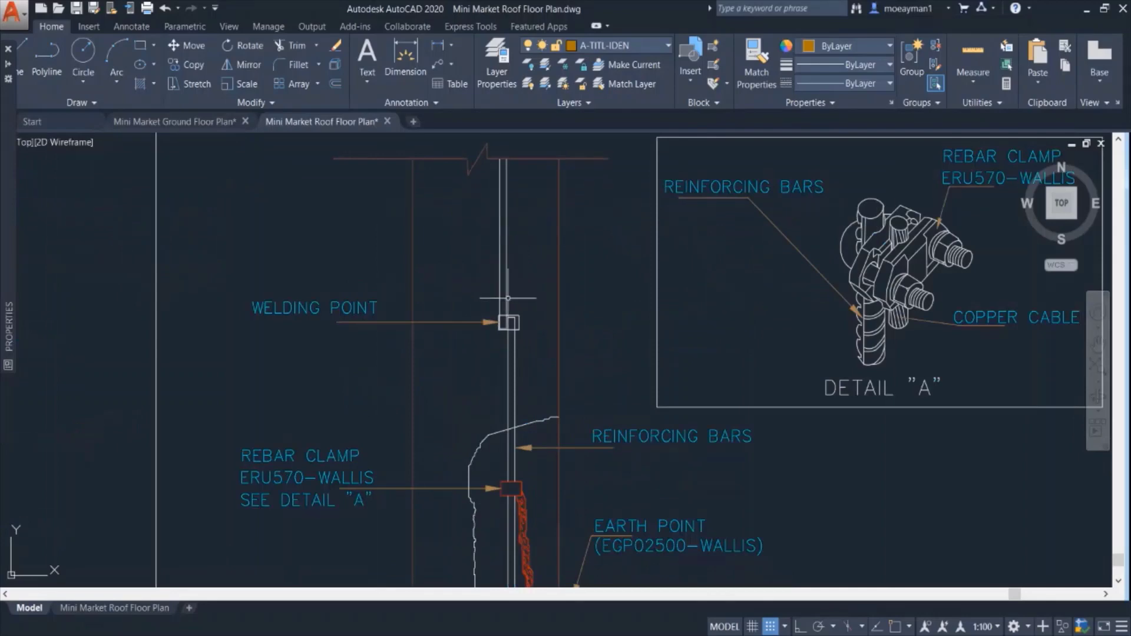
mouse_move(536, 484)
middle_mouse_down()
mouse_move(501, 305)
mouse_move(471, 299)
mouse_move(485, 320)
mouse_move(504, 312)
middle_mouse_up()
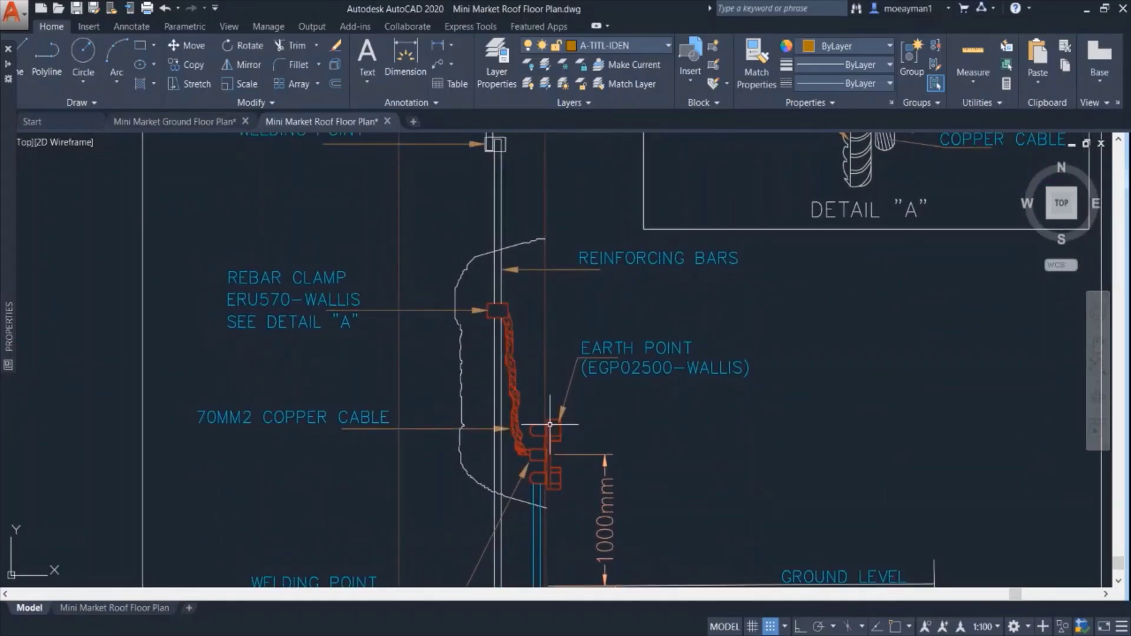
middle_click_drag(550, 424, 532, 372)
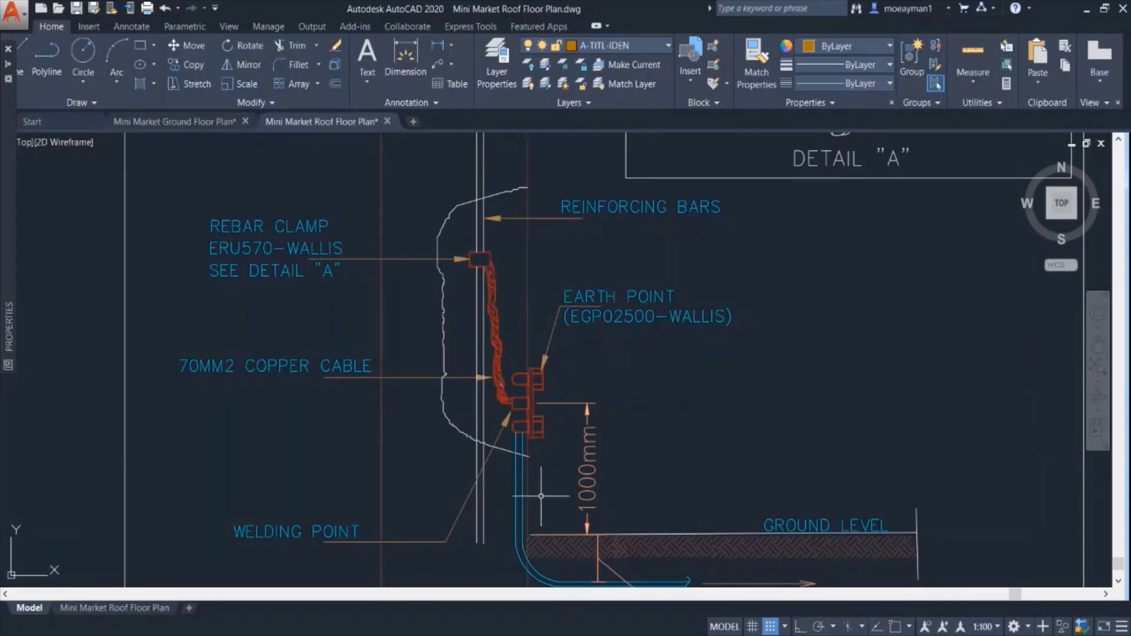
mouse_move(560, 503)
middle_mouse_down()
mouse_move(559, 512)
mouse_move(553, 376)
middle_mouse_up()
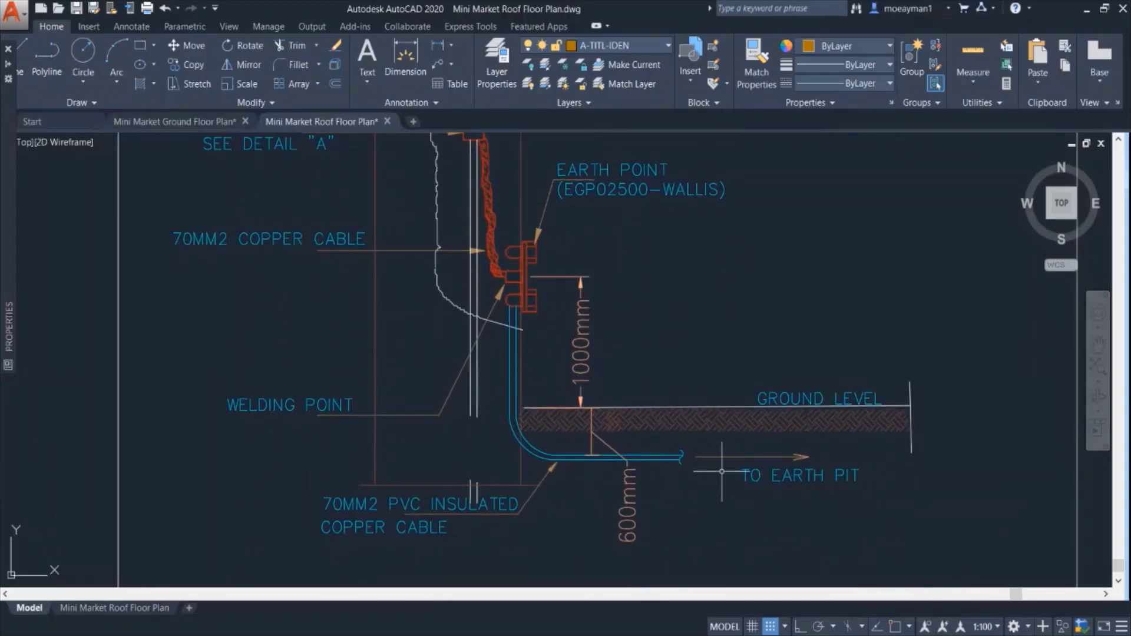
middle_click_drag(744, 474, 629, 485)
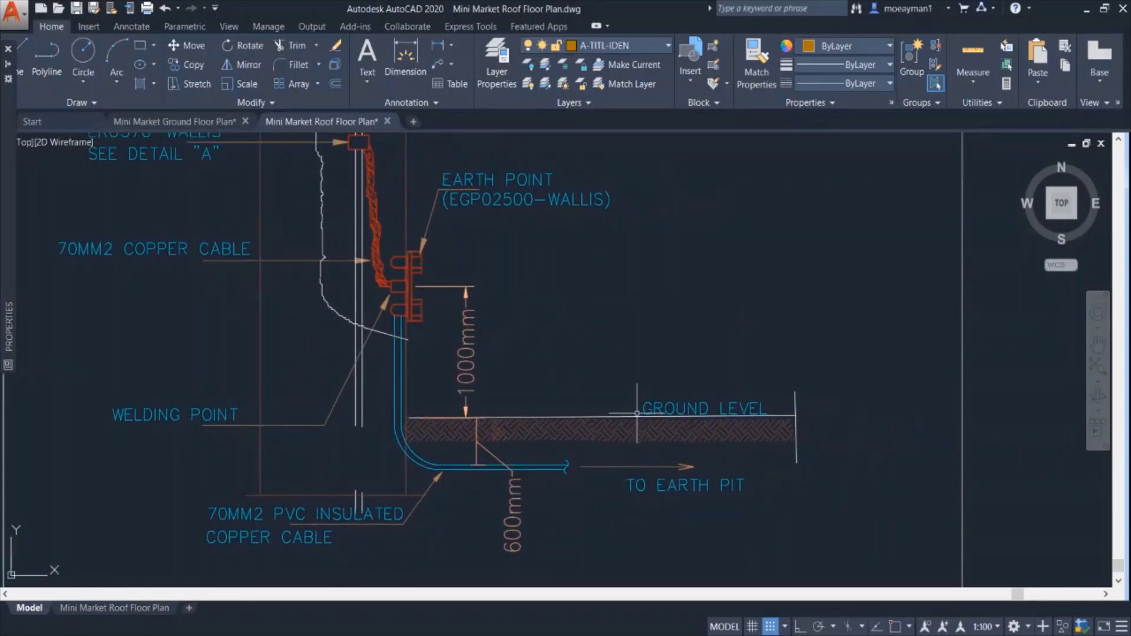
scroll(642, 408, "down", 6)
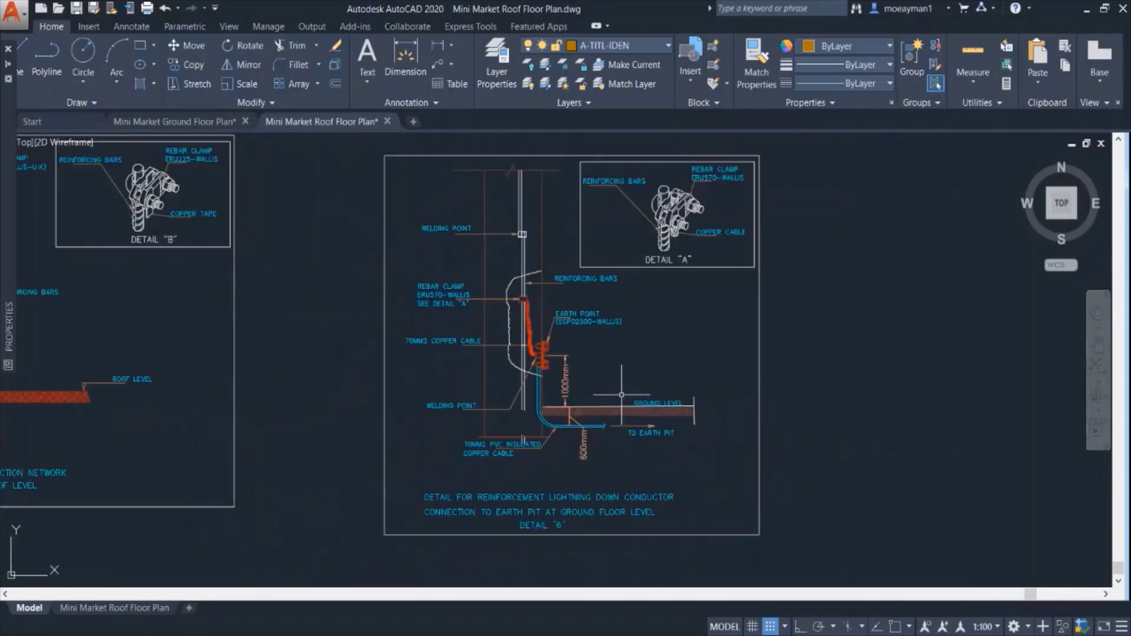
scroll(585, 364, "down", 2)
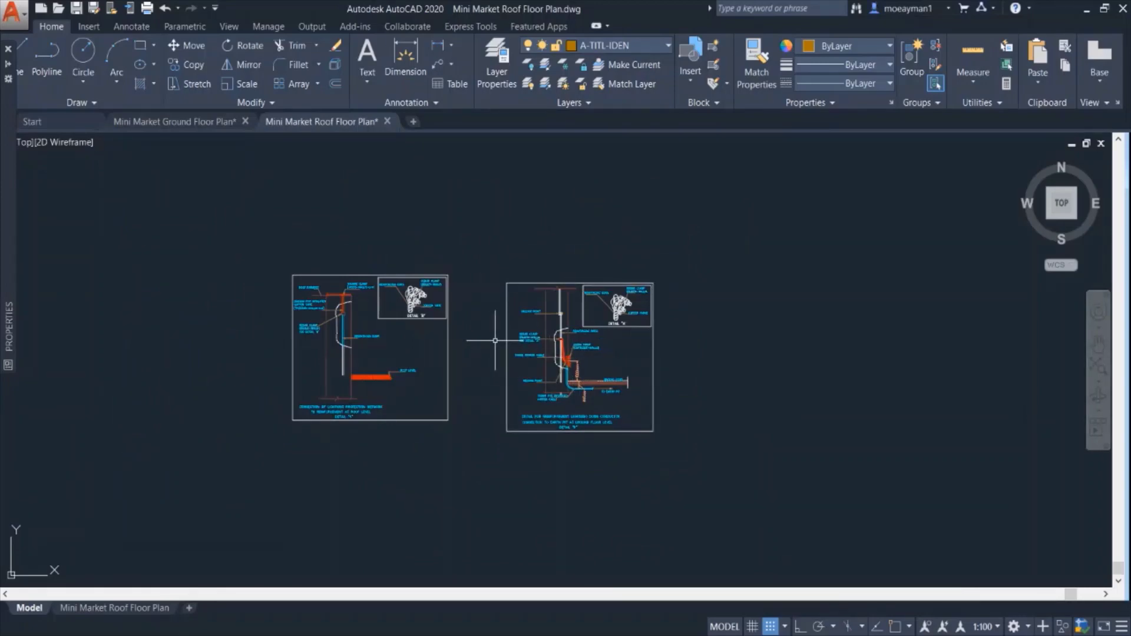
- Zoom into the roof plan's stair block to view the top wall, LDC label and door arc
scroll(478, 331, "down", 2)
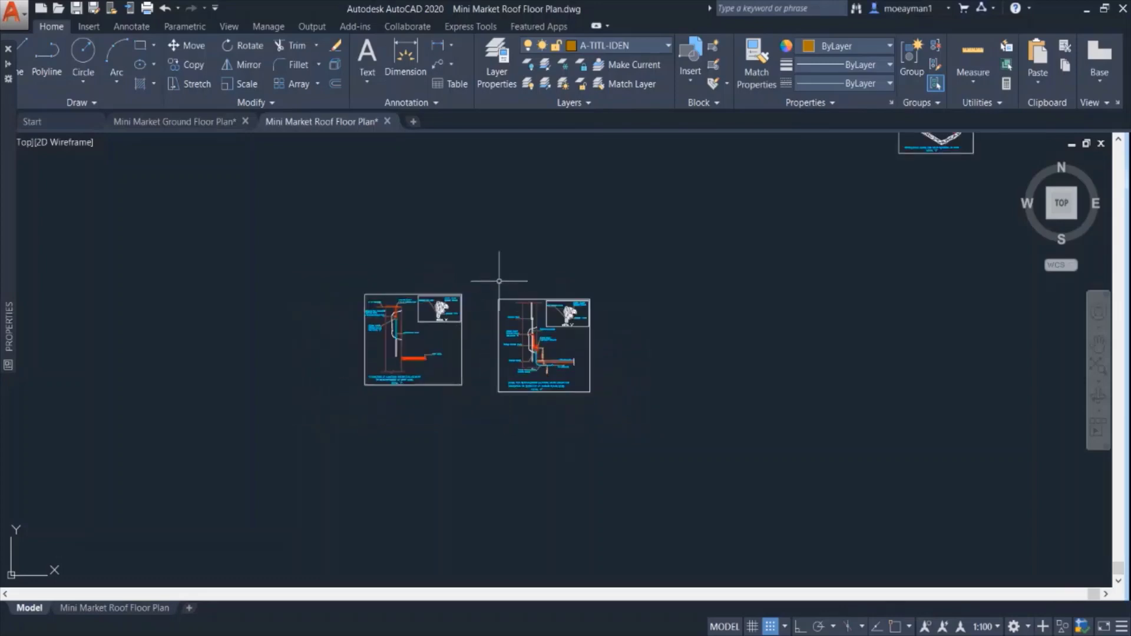
scroll(379, 288, "down", 4)
mouse_move(353, 297)
middle_mouse_down()
mouse_move(737, 304)
mouse_move(384, 310)
middle_mouse_up()
scroll(434, 371, "up", 5)
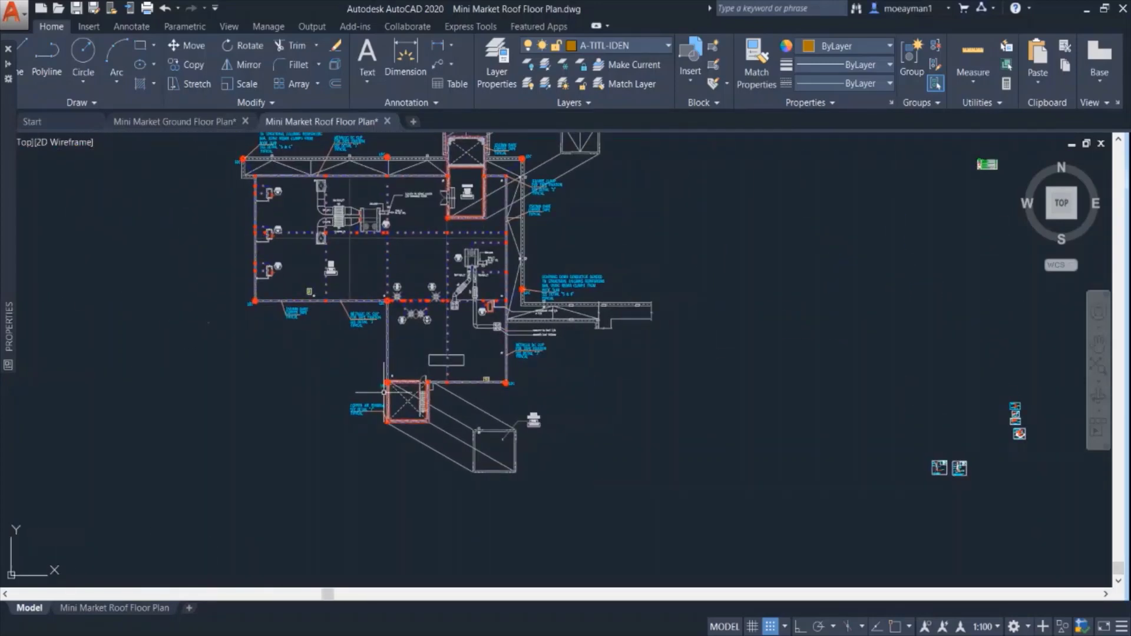
scroll(384, 393, "up", 8)
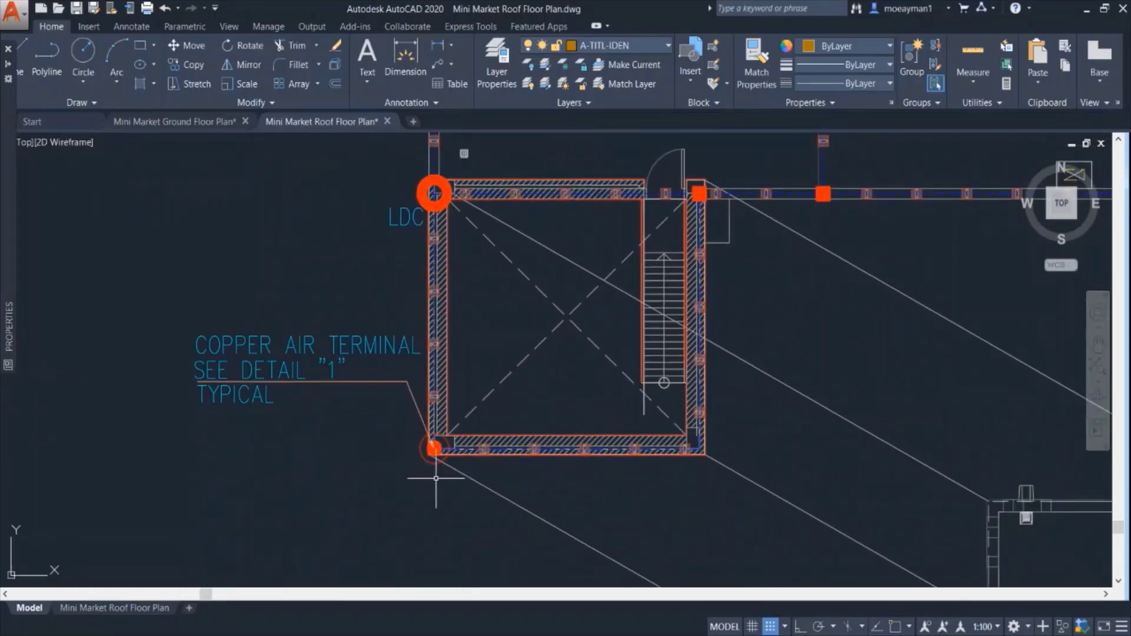
scroll(435, 478, "up", 2)
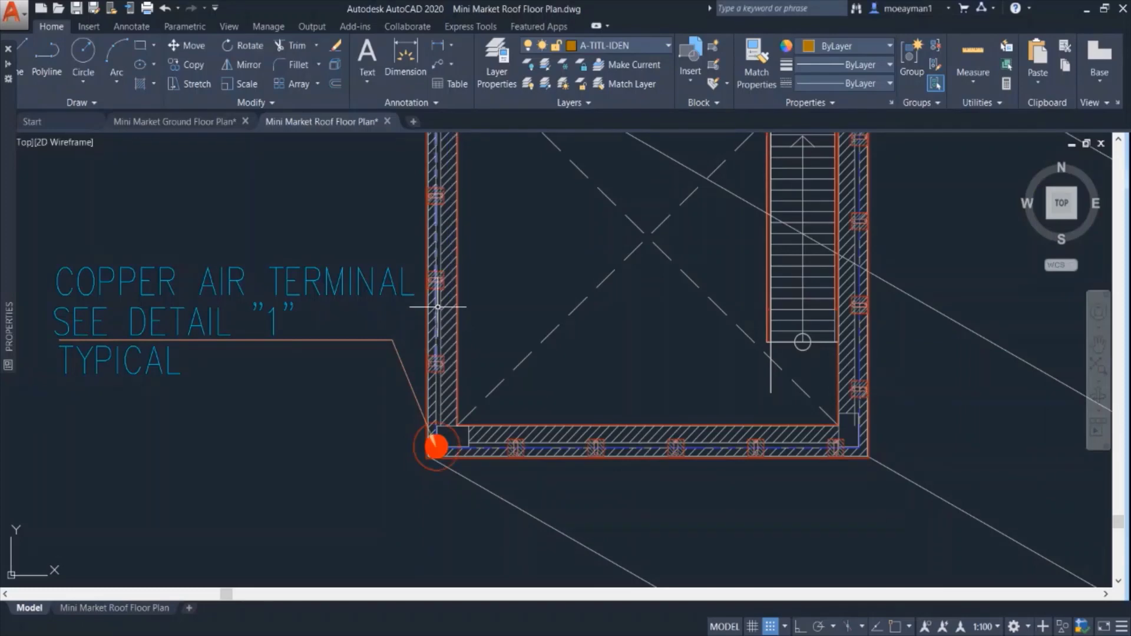
middle_click_drag(438, 306, 420, 406)
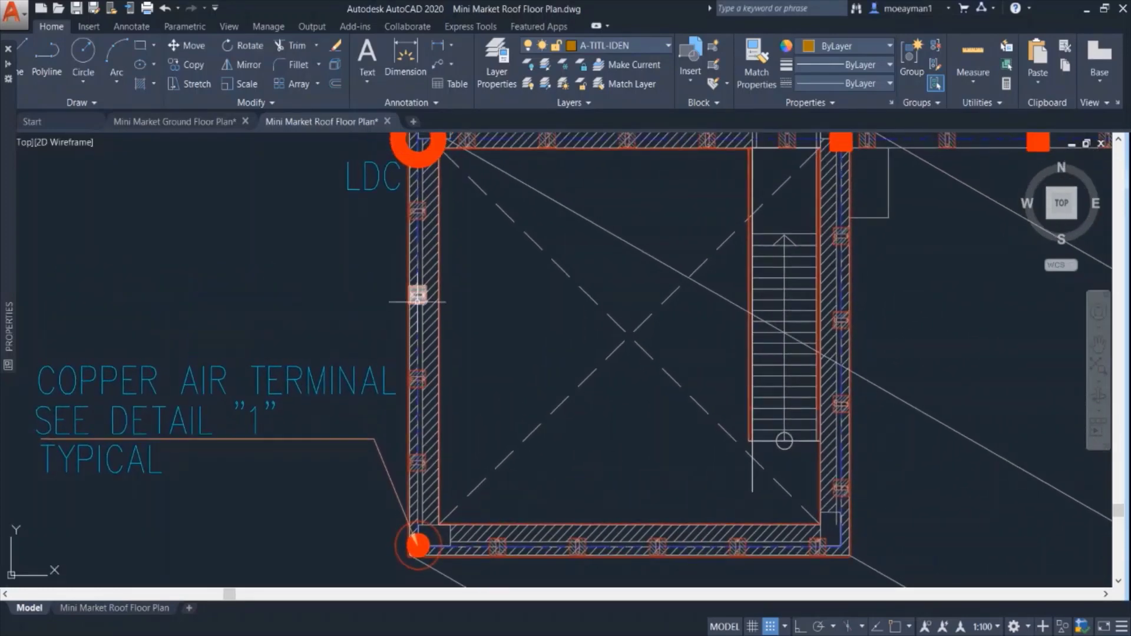
middle_click_drag(418, 295, 415, 401)
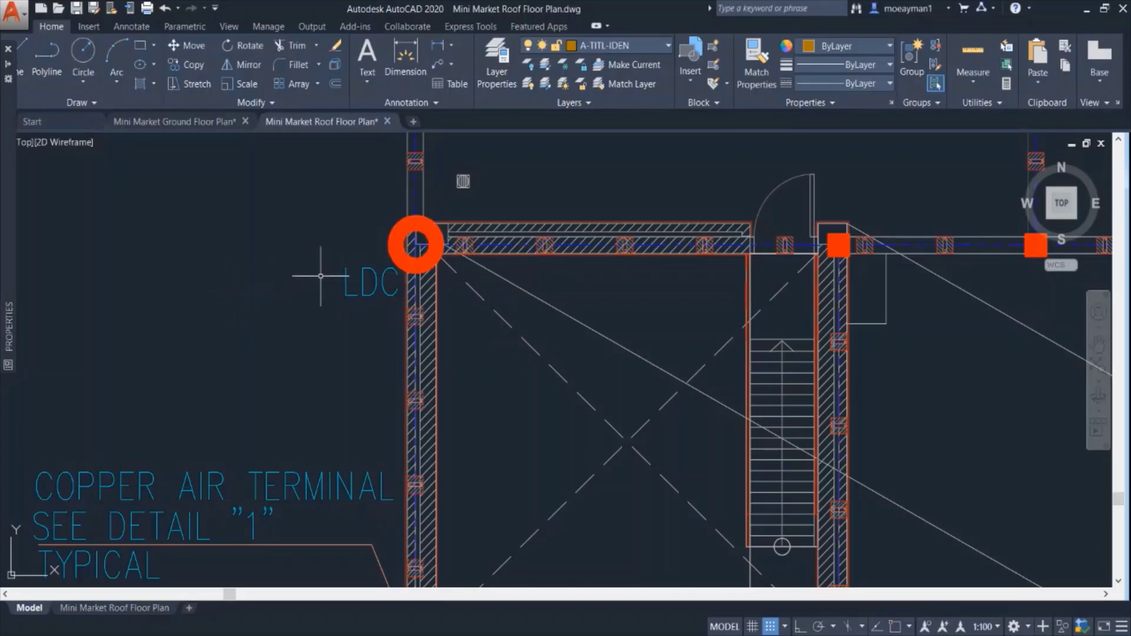
- Zoom in on the roof plan's copper tape network and LDC down conductor notes
scroll(386, 259, "down", 6)
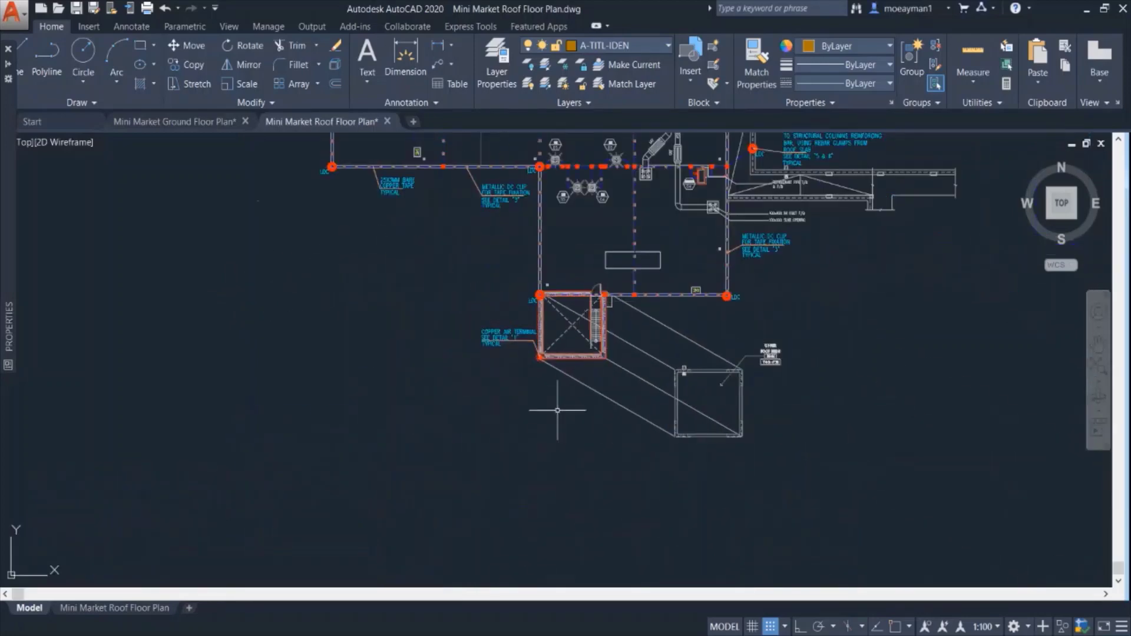
middle_click_drag(602, 222, 559, 362)
scroll(517, 352, "up", 3)
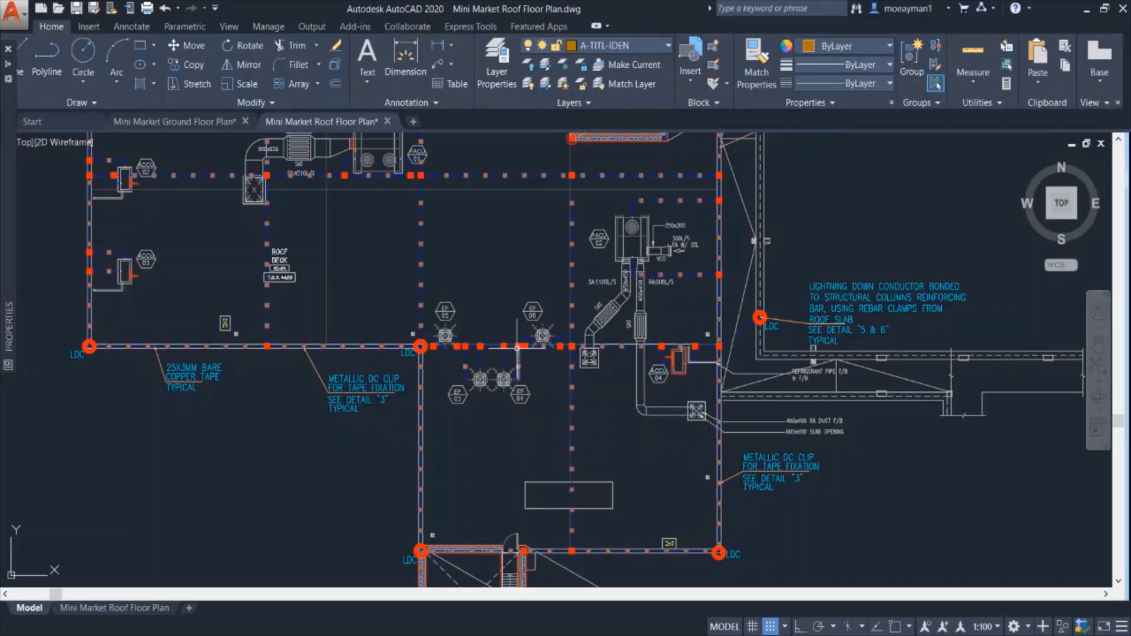
middle_click_drag(521, 297, 496, 373)
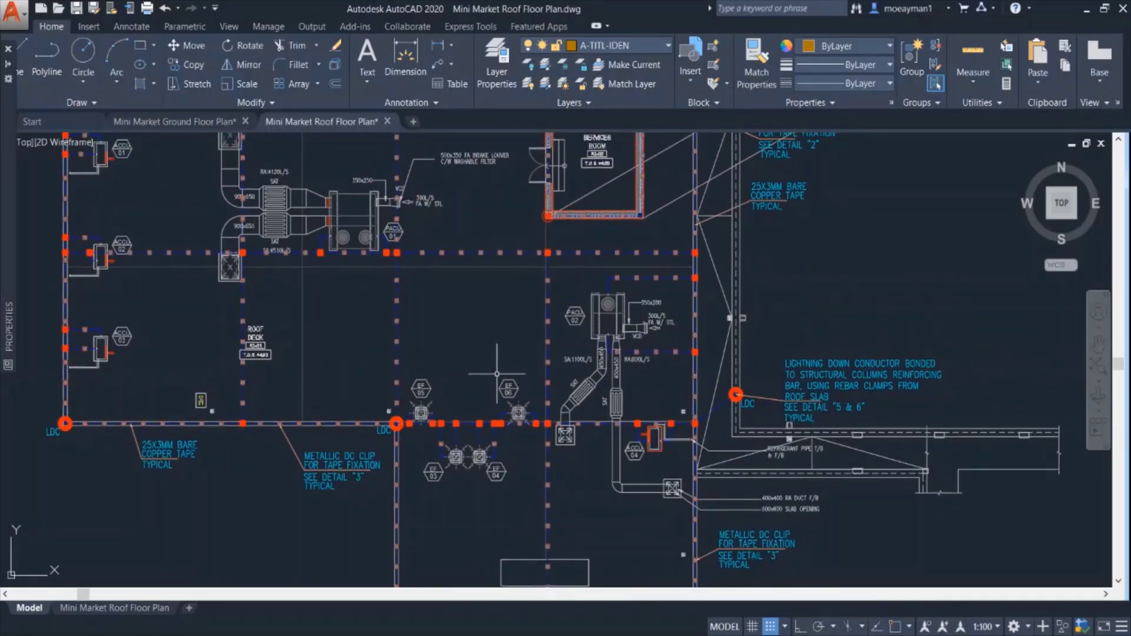